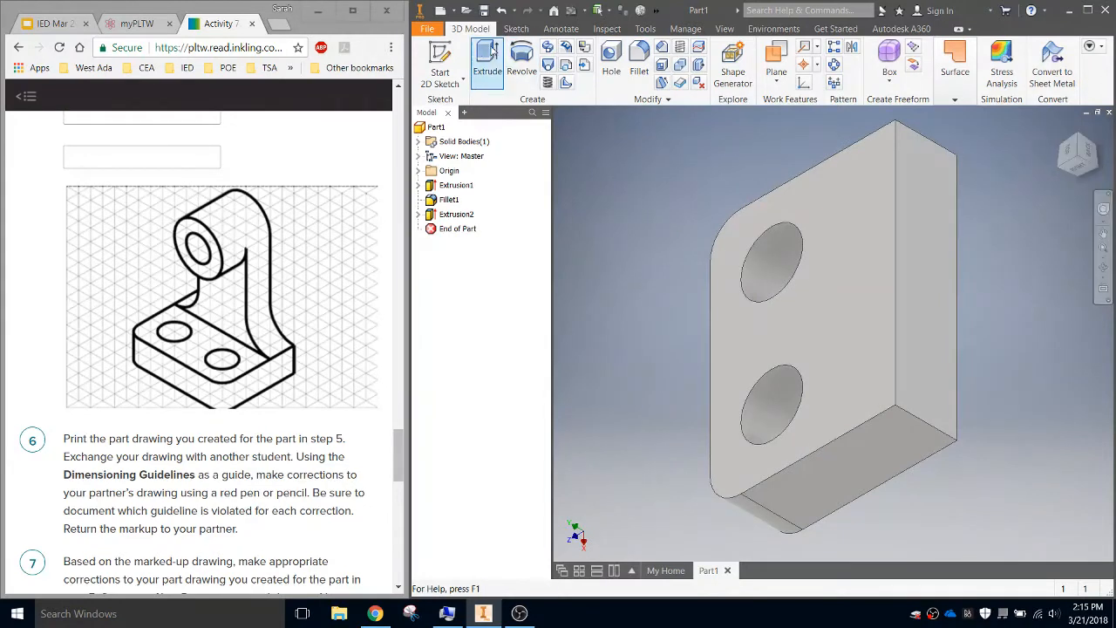
Sketch a 1 in wide rectangle on the base plate's plain back face, rising from the face's upper long edge.
click(926, 248)
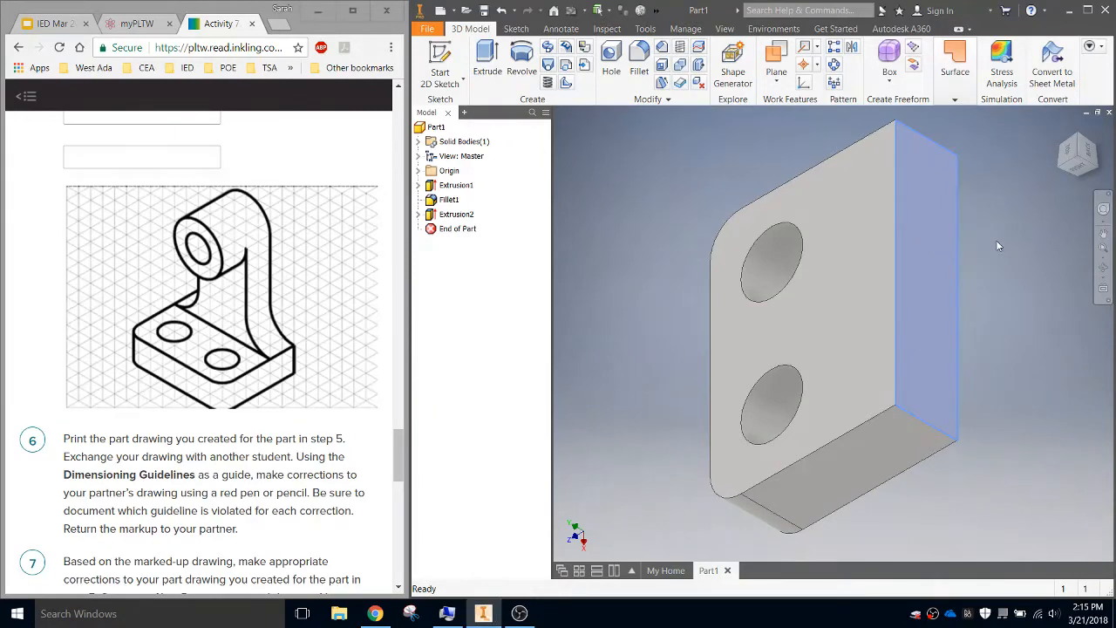
key(s)
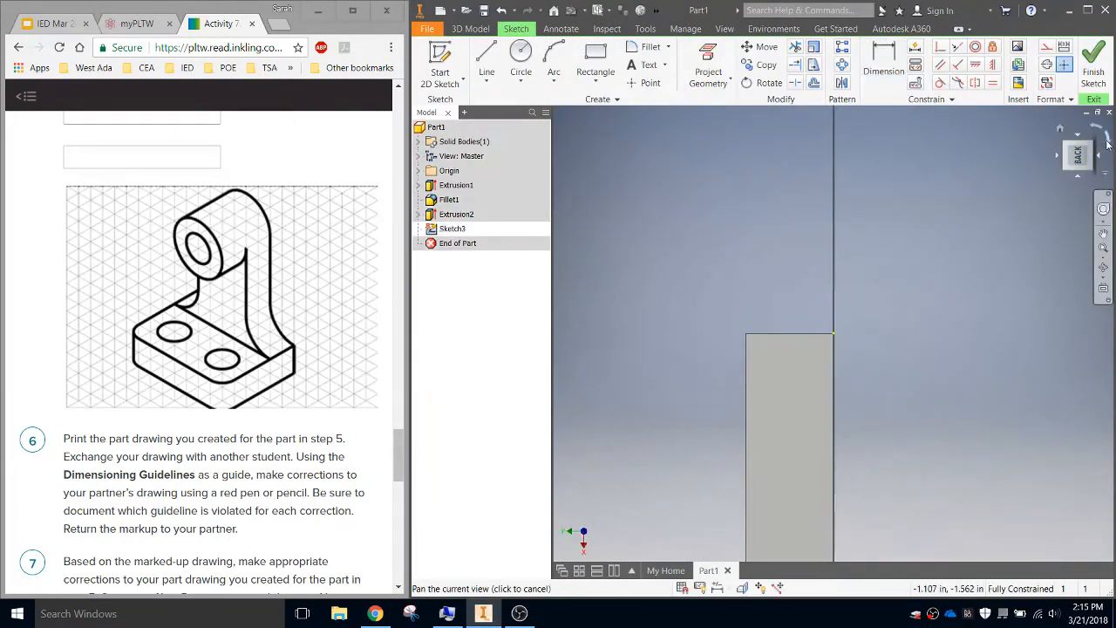
click(1107, 137)
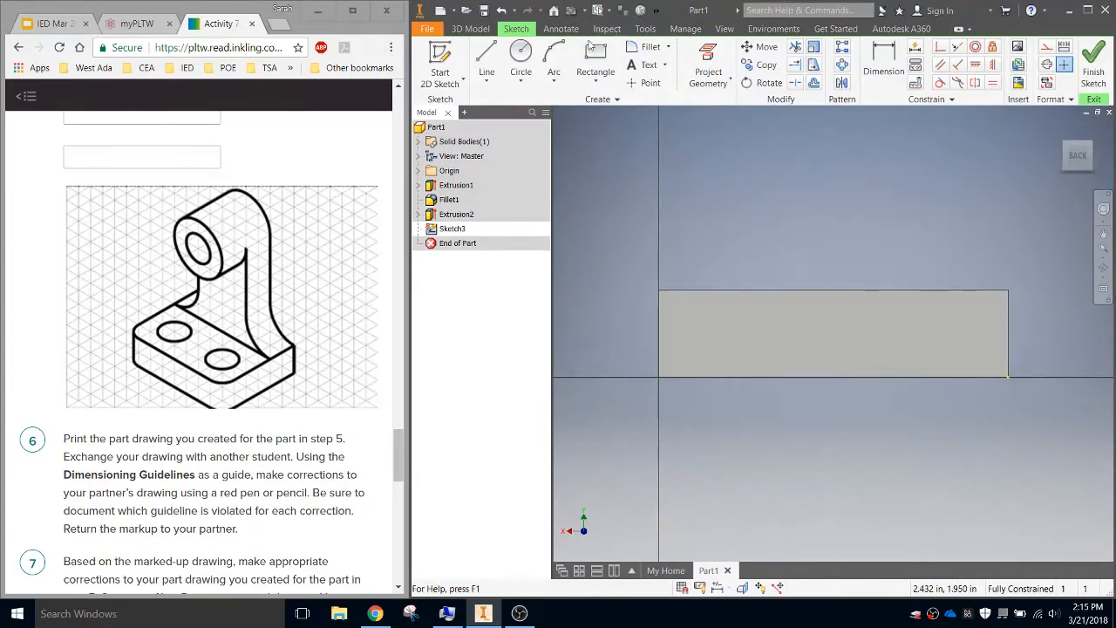
click(596, 55)
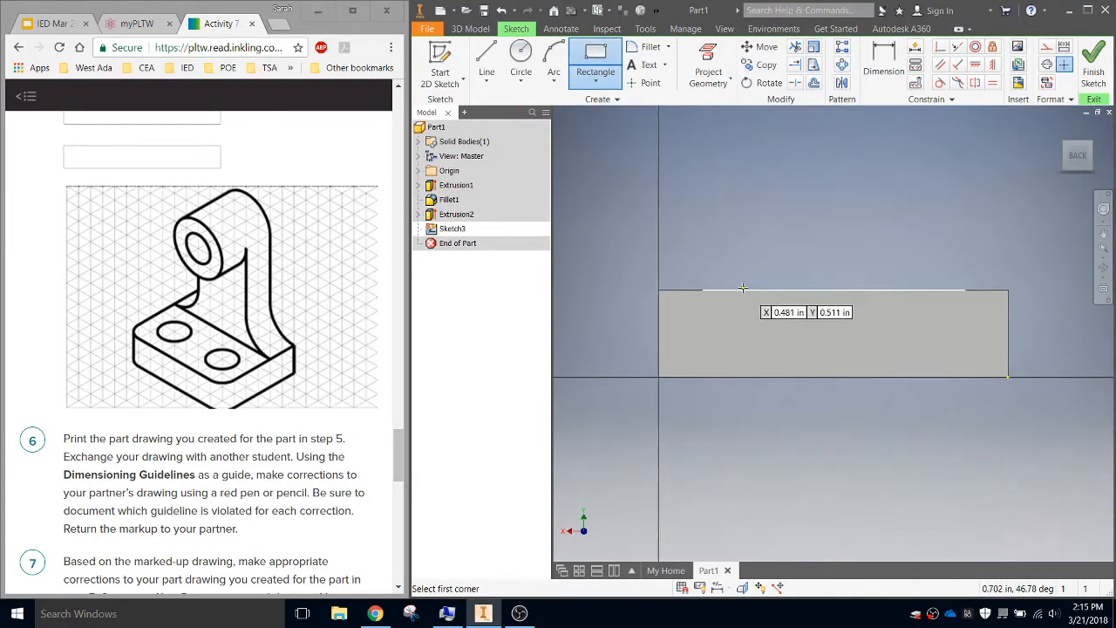
click(742, 288)
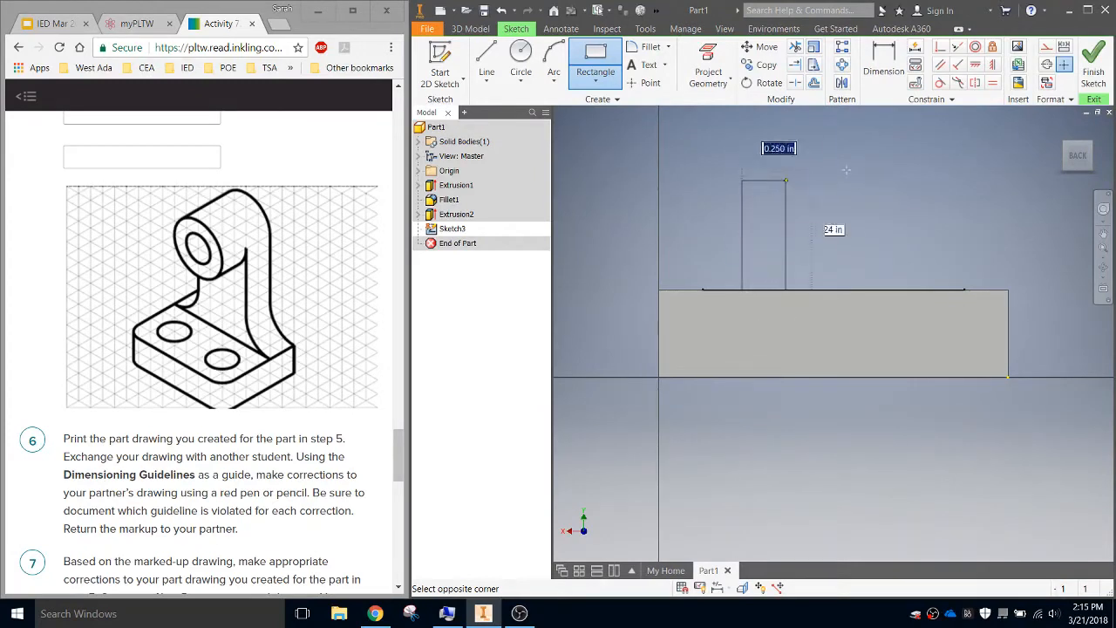
scroll(860, 167, up, 3)
middle_drag(860, 166, 843, 248)
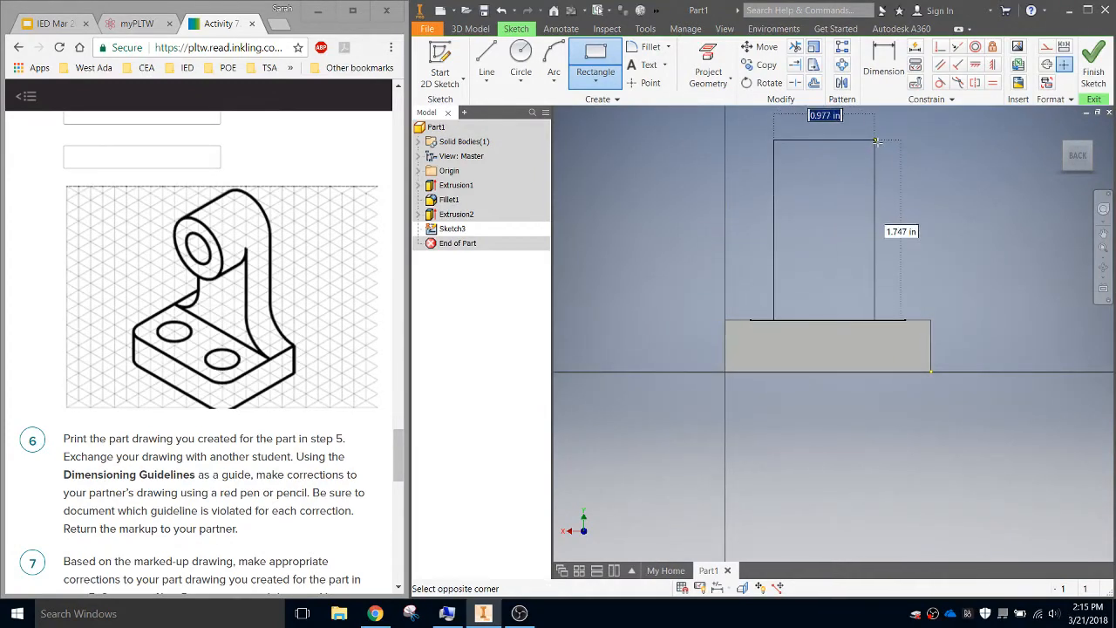
scroll(876, 142, up, 3)
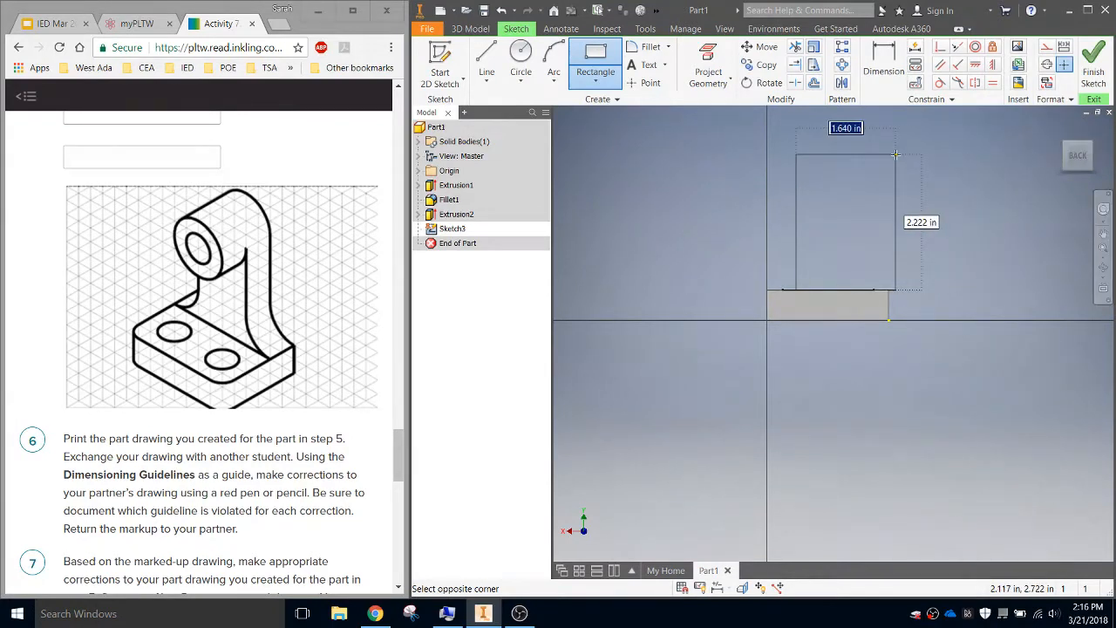
text(1.25)
key(Return)
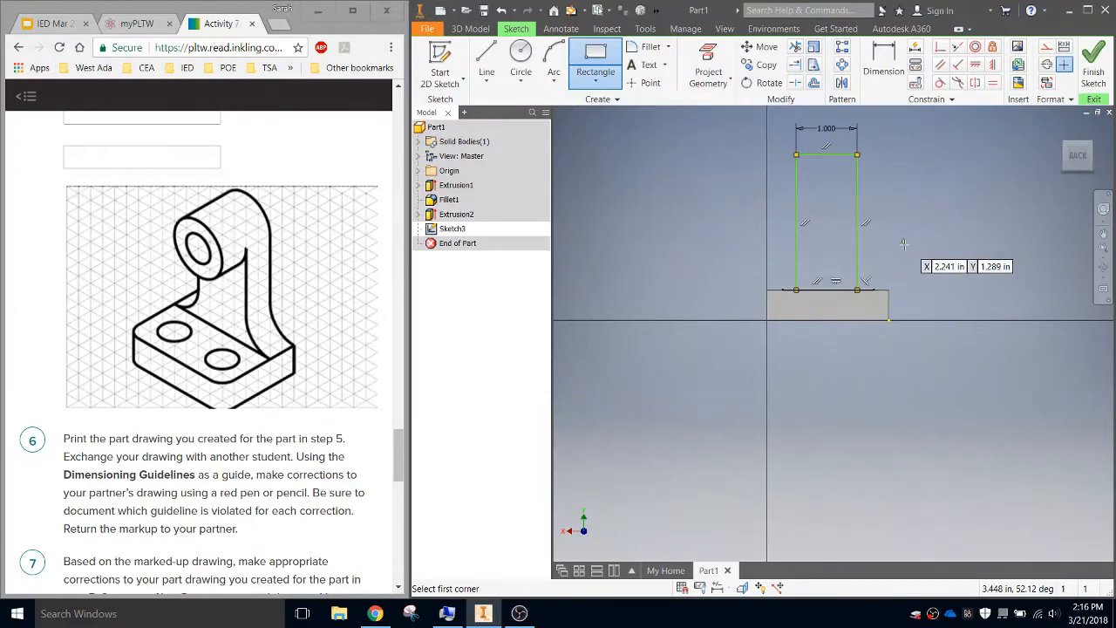
Dimension the rectangle's height as (11-2)*.25 and finish the sketch.
click(883, 63)
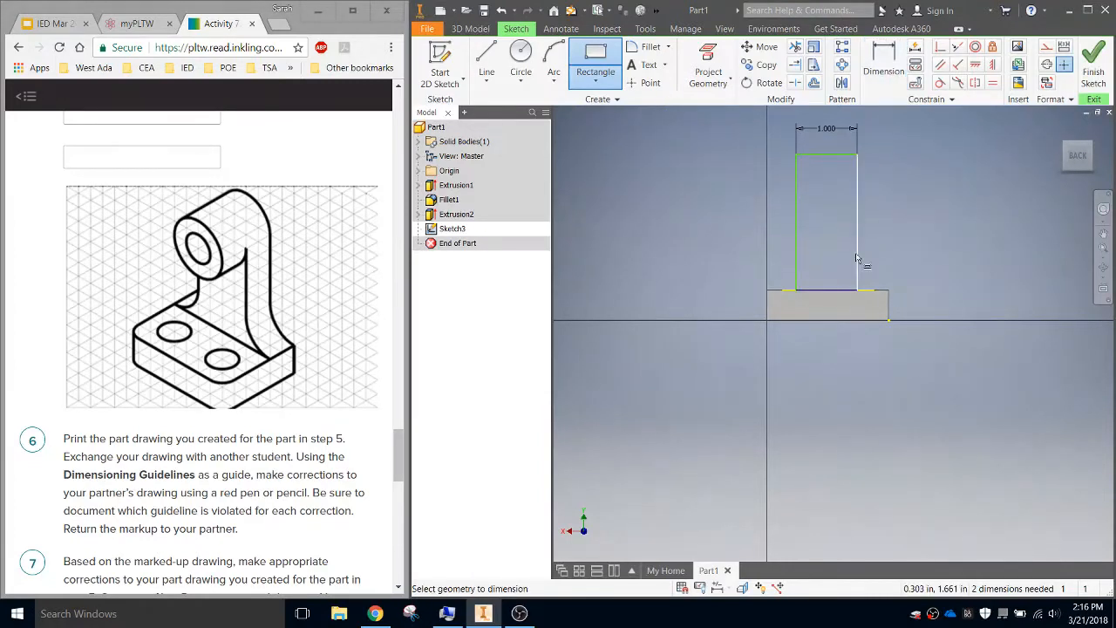
click(845, 291)
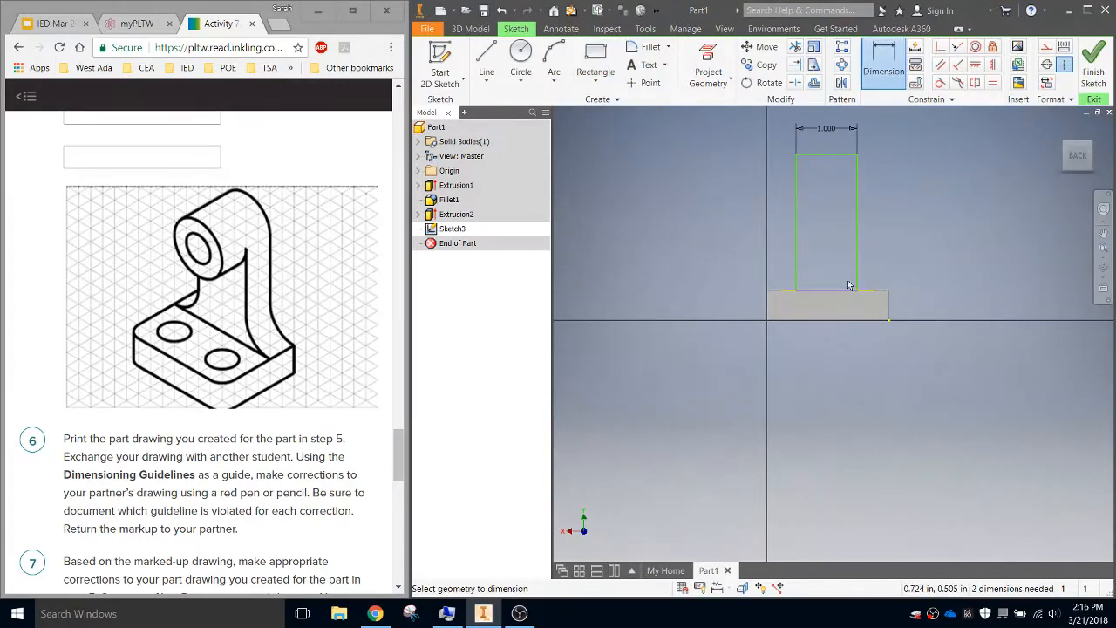
click(858, 227)
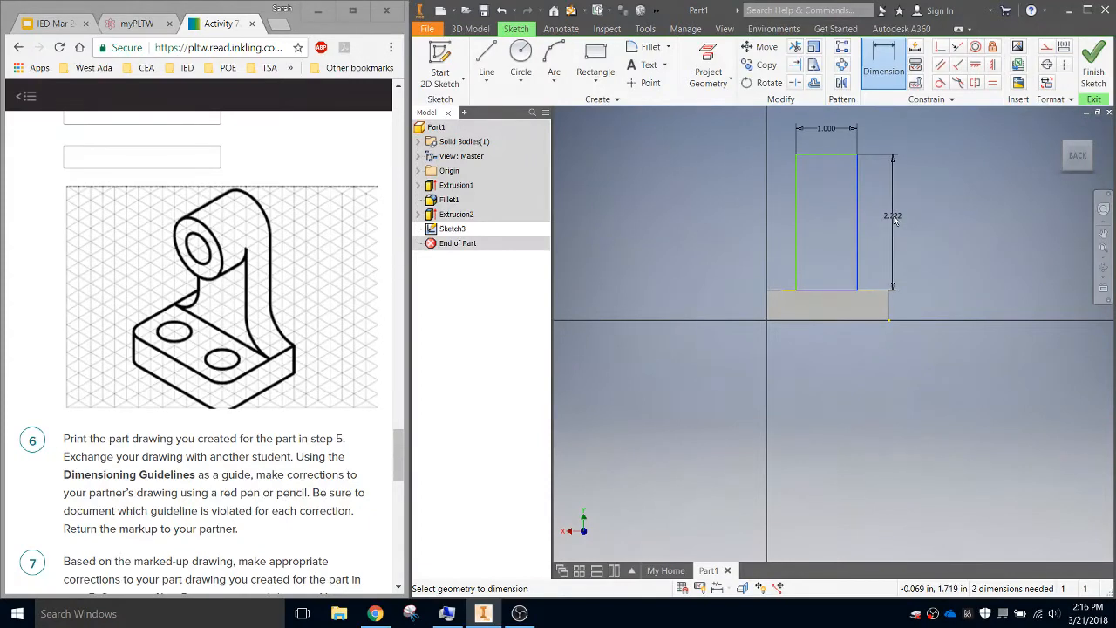
click(893, 220)
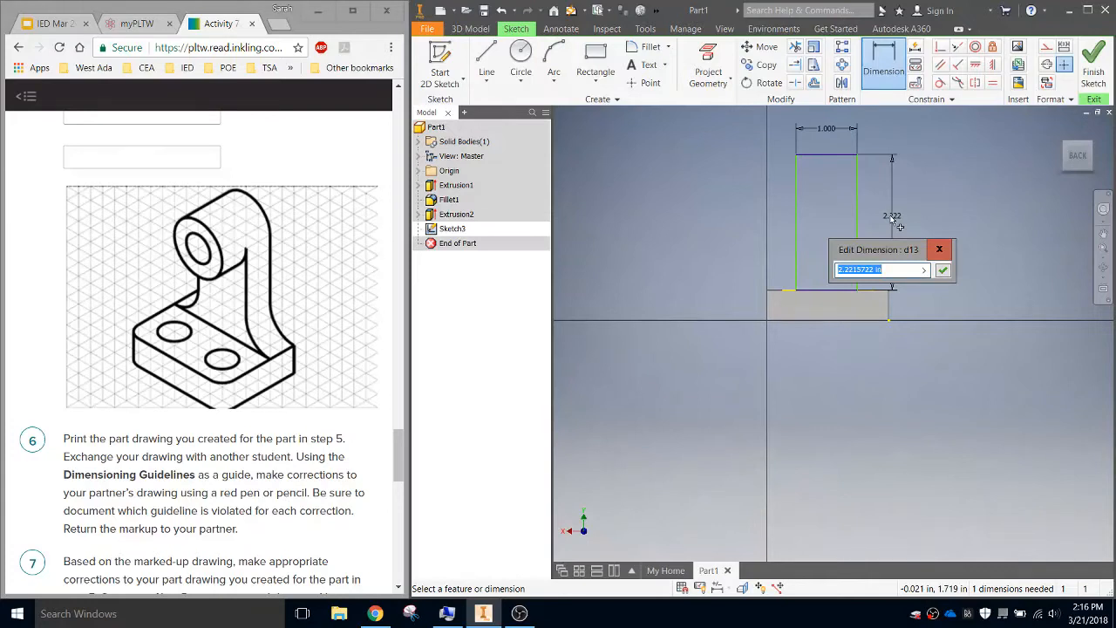
text(()
text(.25)
key(Return)
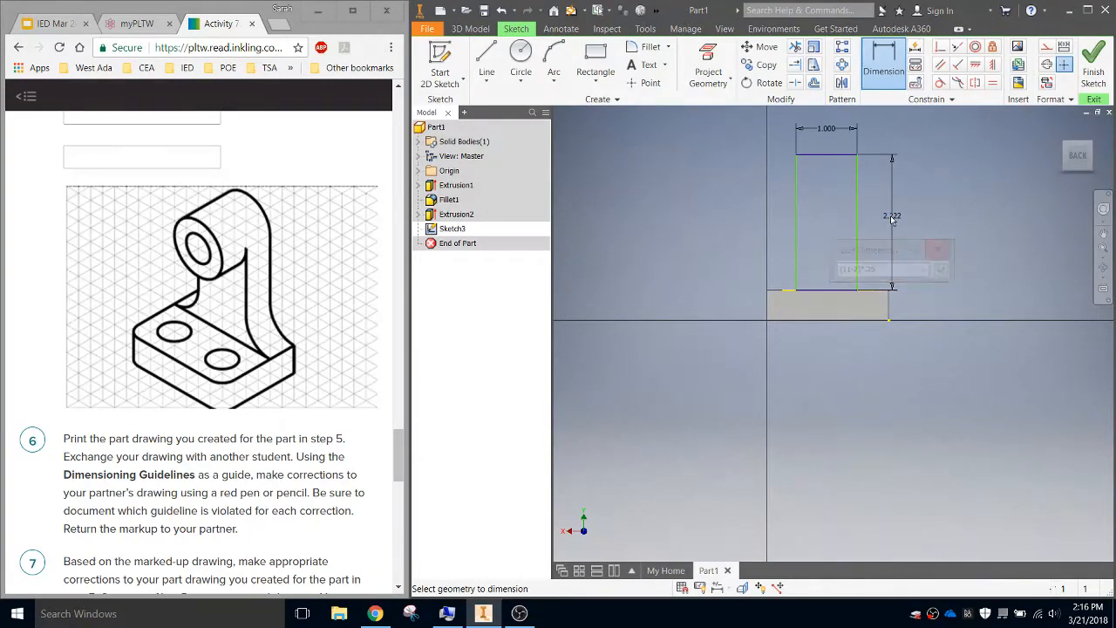
click(1095, 64)
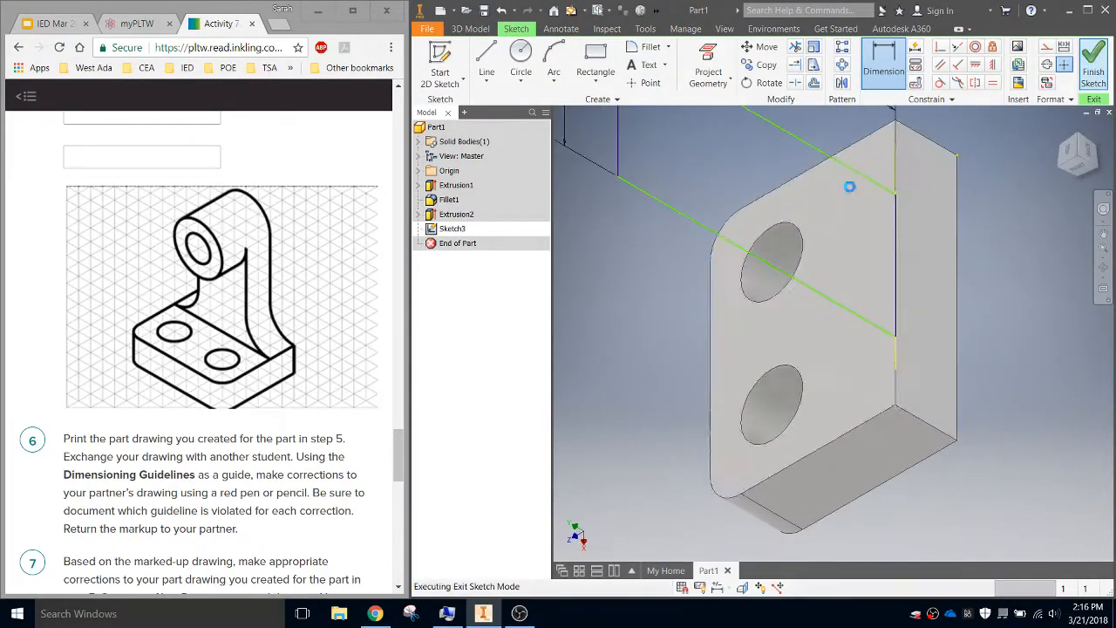
Extrude the rectangle 2*.25 in toward the plate's hole side to form the upright arm.
key(F2)
drag(827, 246, 815, 333)
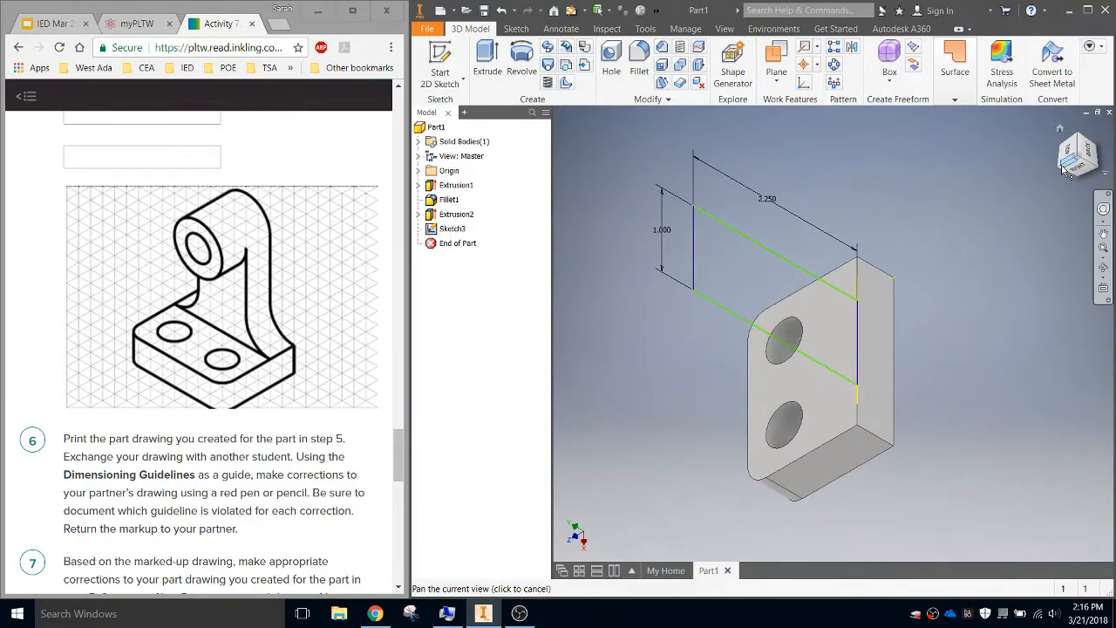
click(1063, 170)
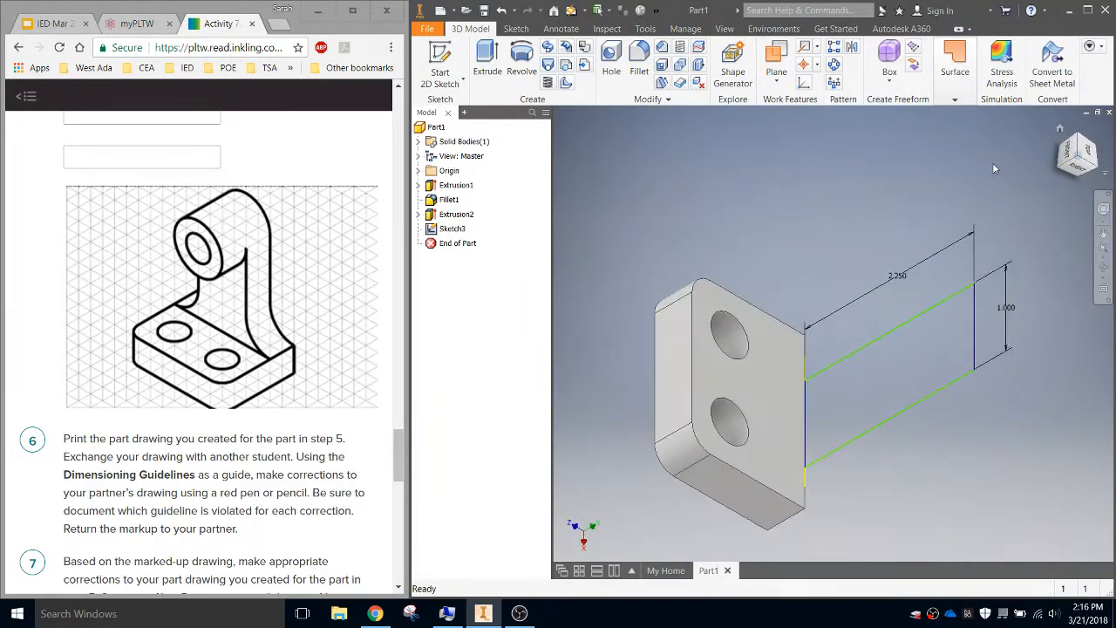
click(482, 59)
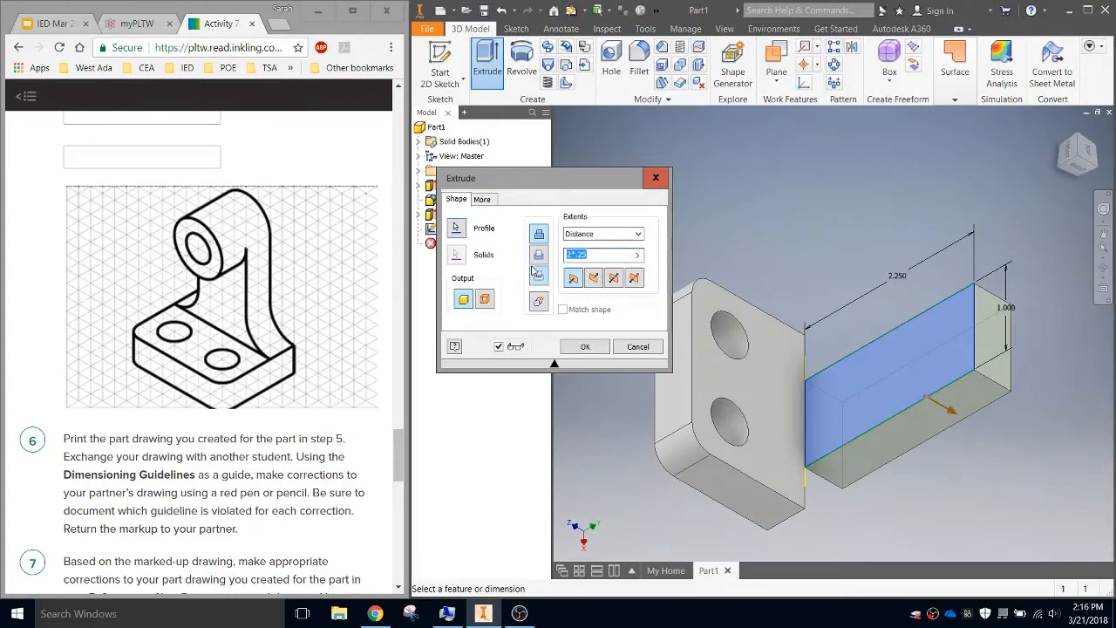
click(593, 277)
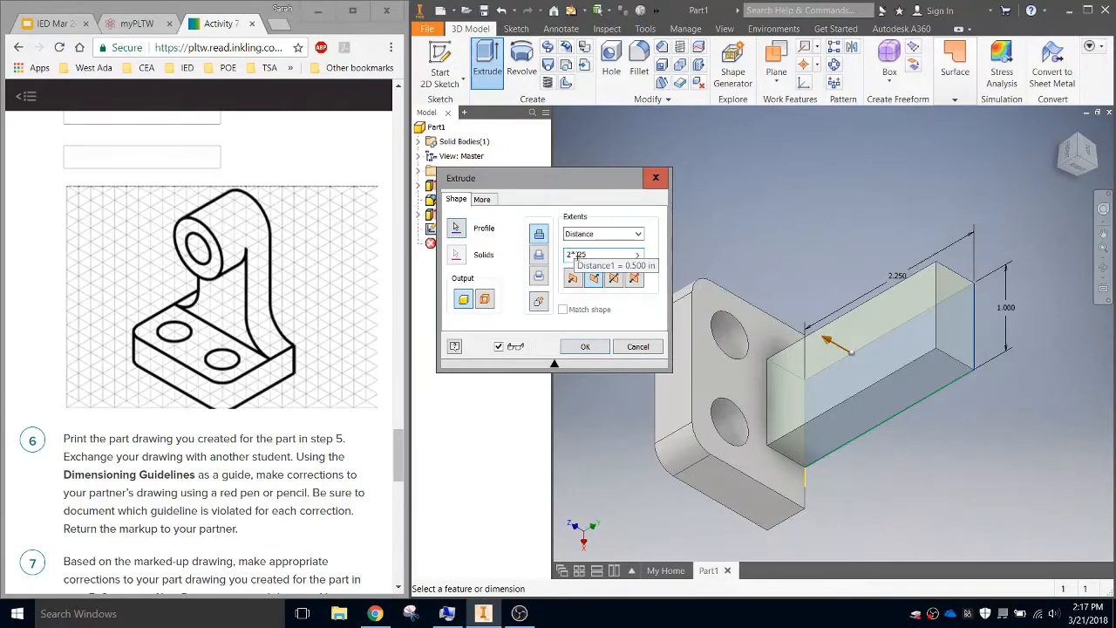
click(588, 347)
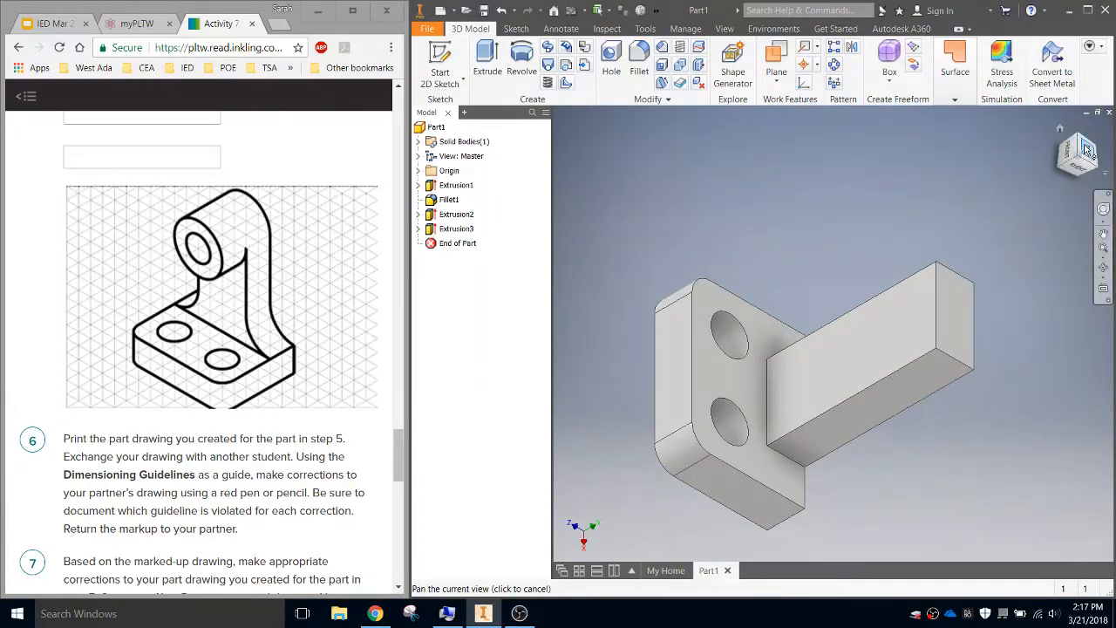
Fillet the arm's two side edges at the base and its two outer end edges with a 0.5 in radius.
click(640, 55)
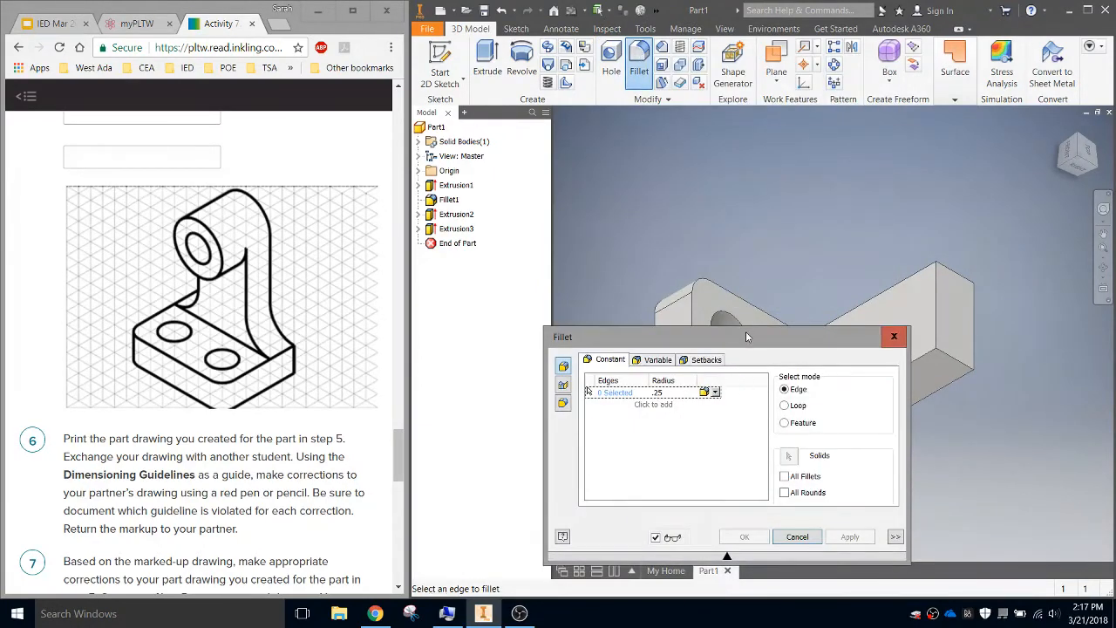
drag(746, 336, 628, 118)
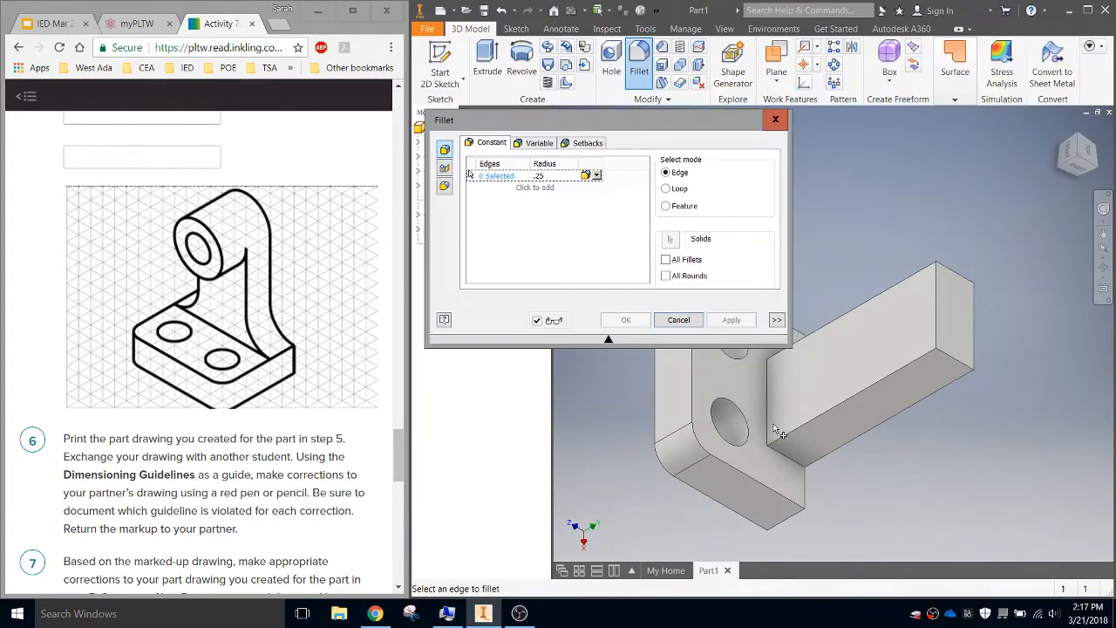
mouse_move(773, 426)
middle_down()
mouse_move(855, 404)
mouse_move(864, 418)
middle_up()
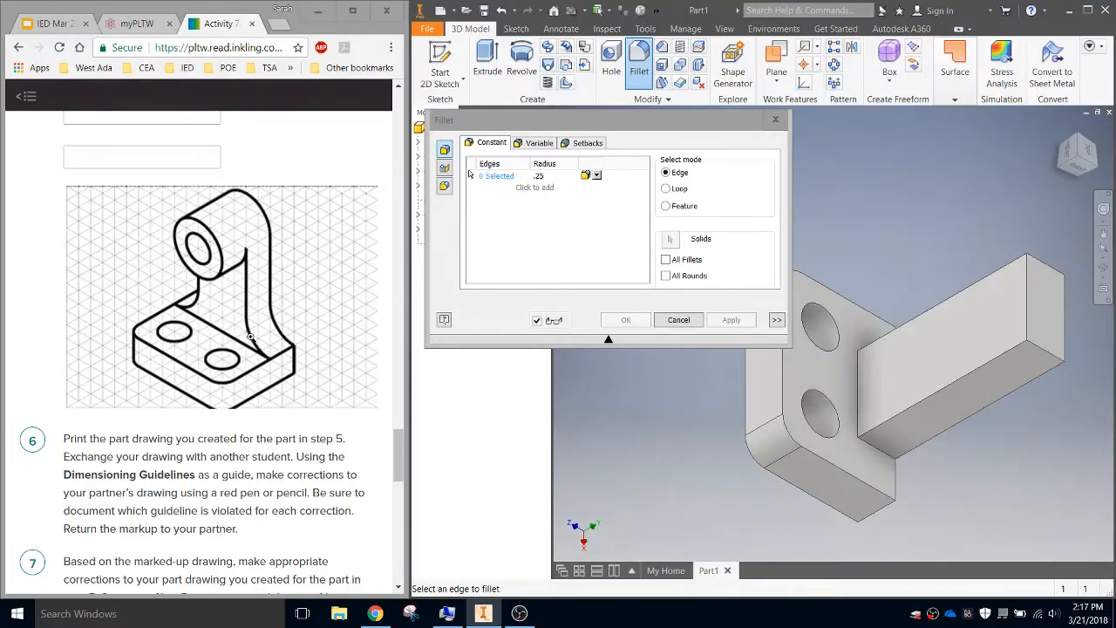
click(538, 175)
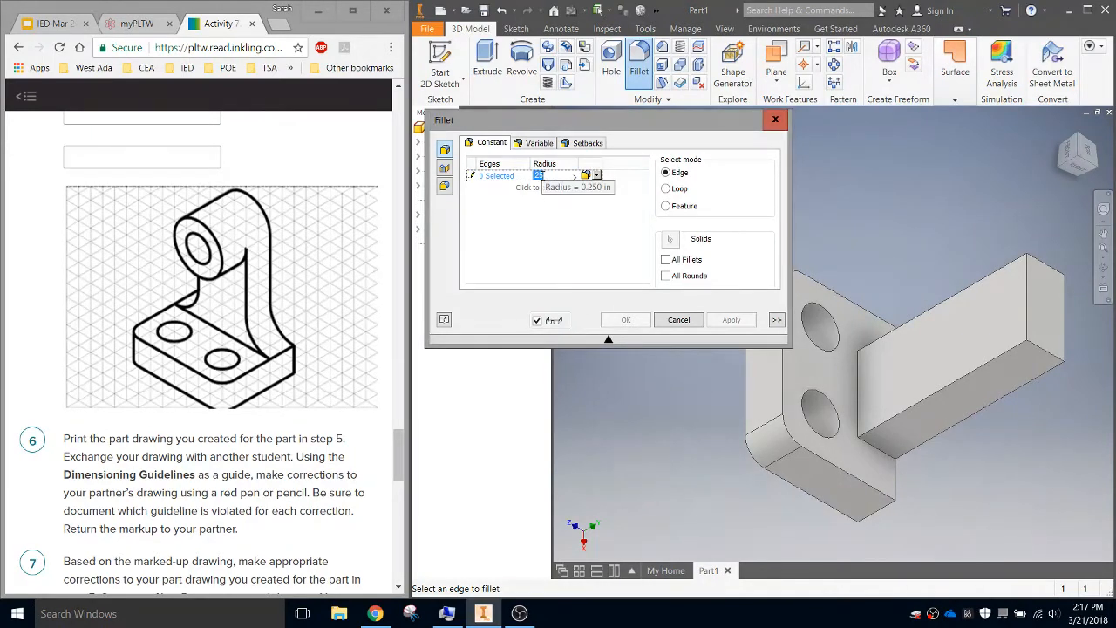
text(.5)
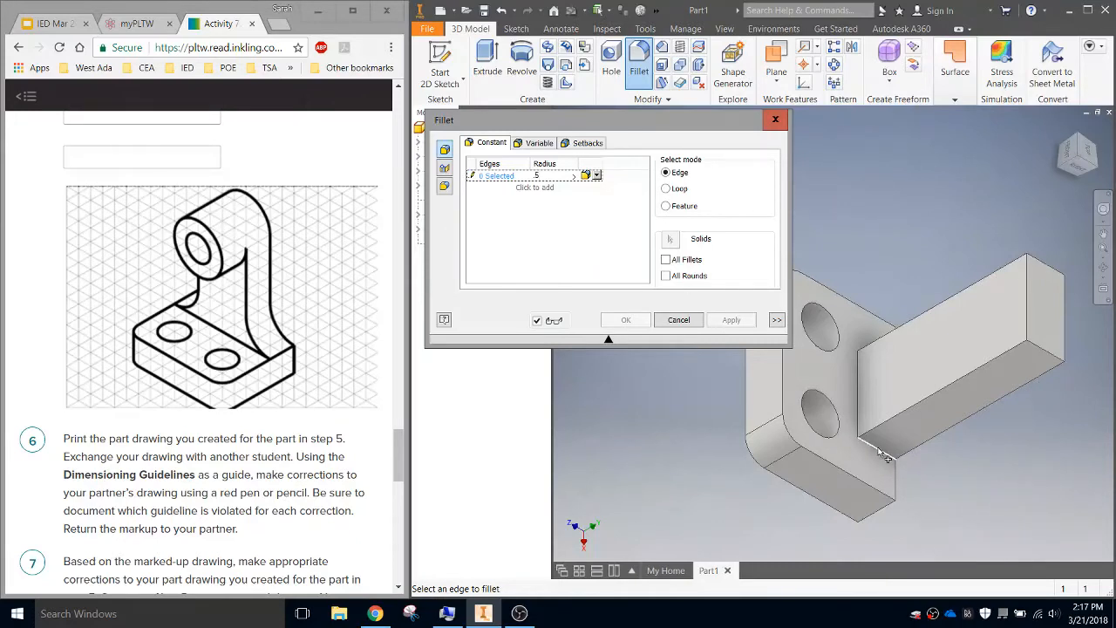
click(882, 455)
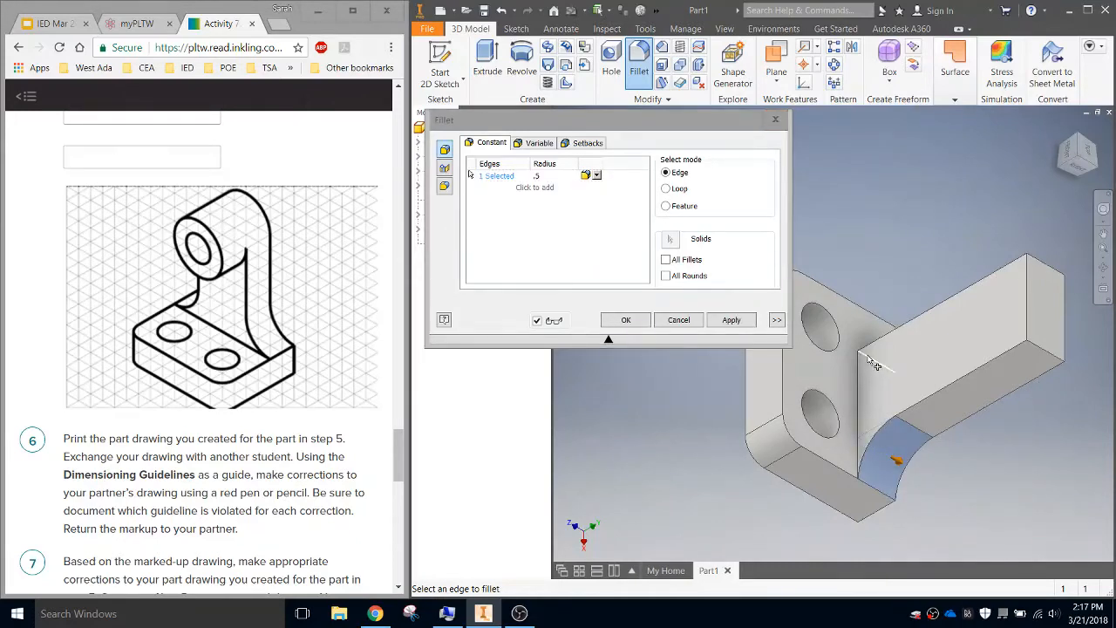
click(873, 363)
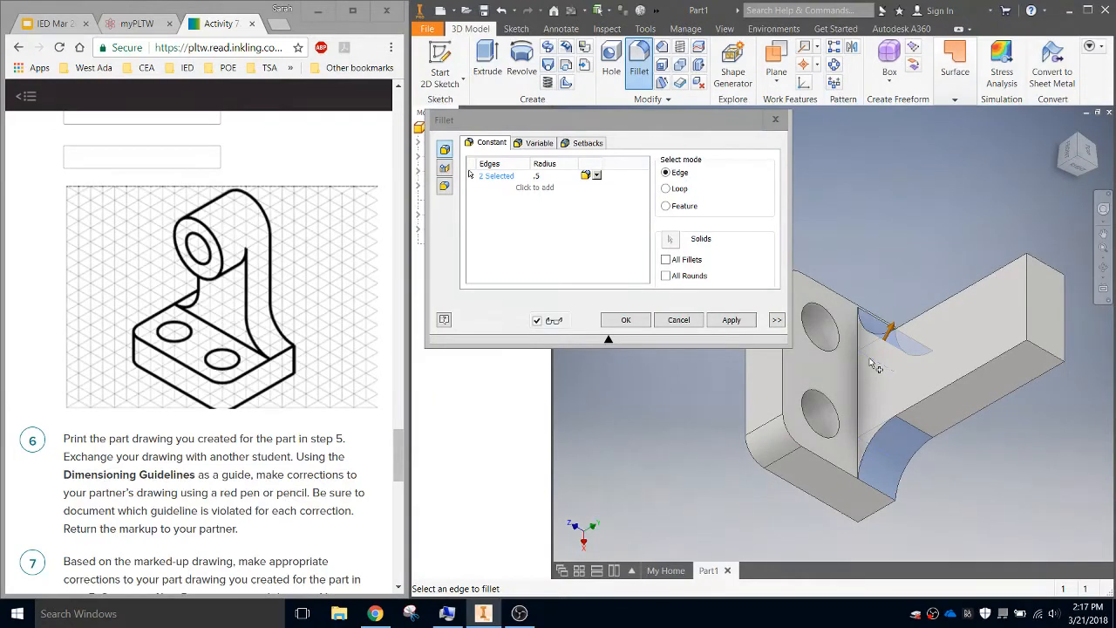
click(1055, 358)
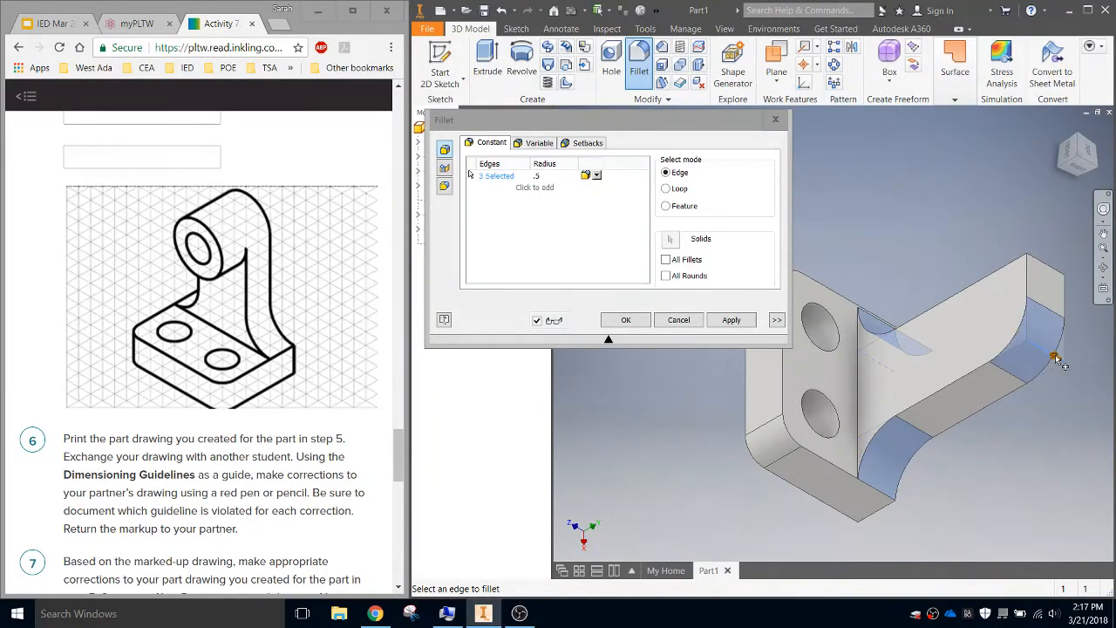
click(1046, 269)
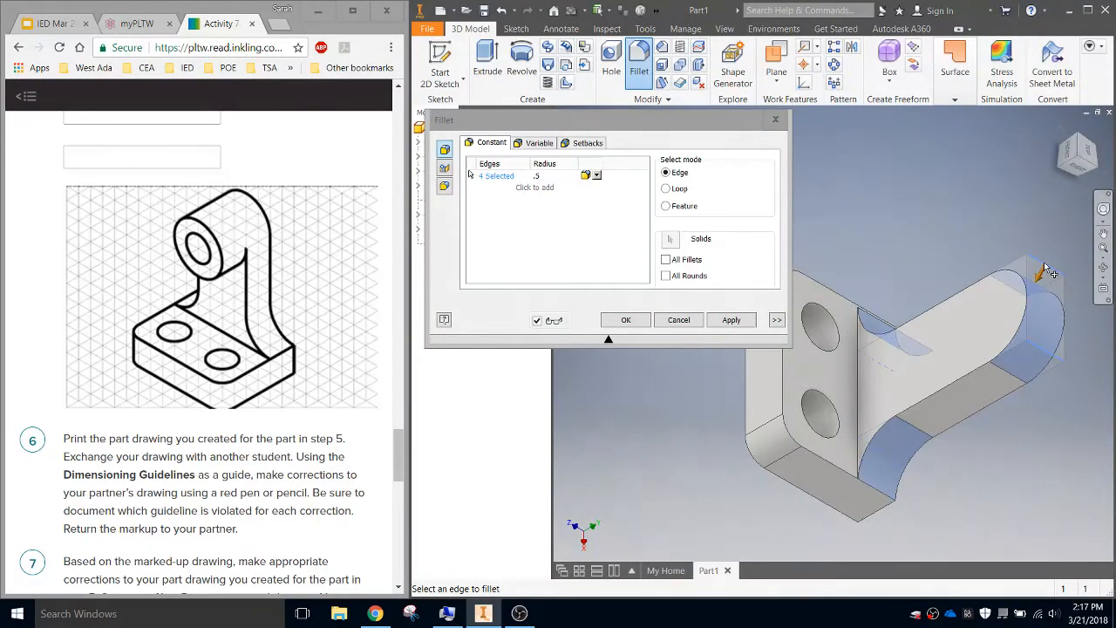
click(731, 320)
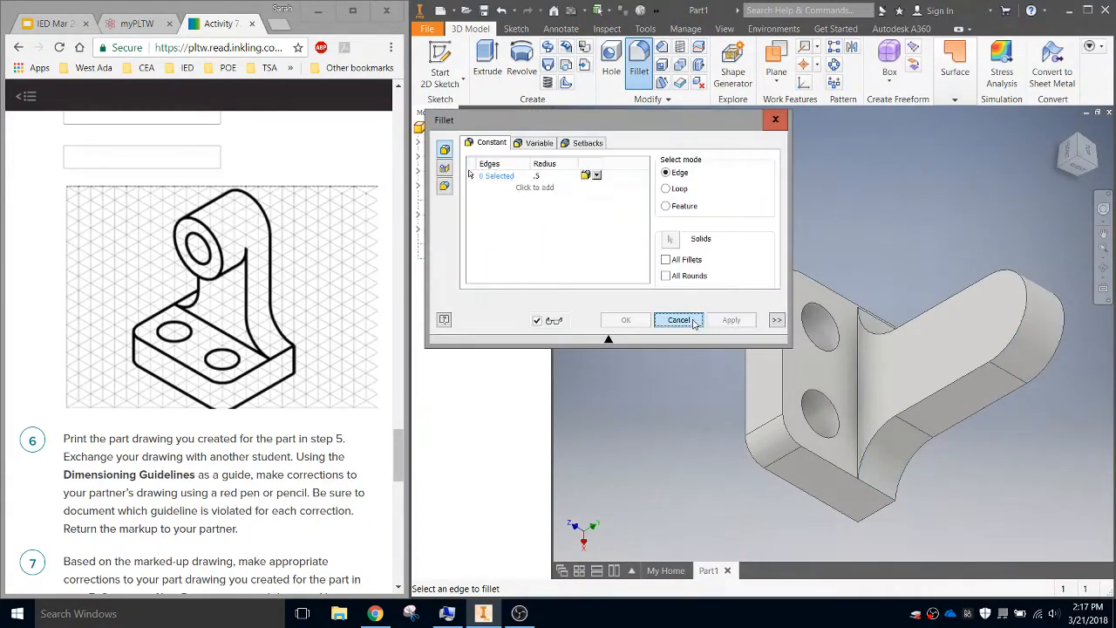
click(679, 320)
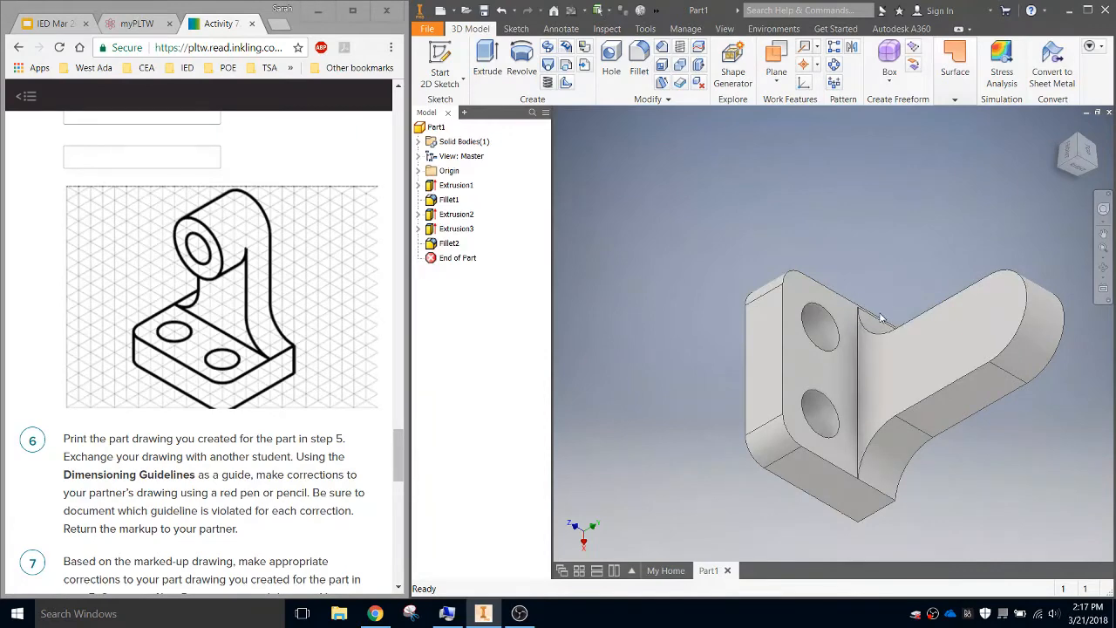
Examine where the arm's base fillet meets the plate's end, and check the sketches of the two holes and the arm.
scroll(877, 315, down, 5)
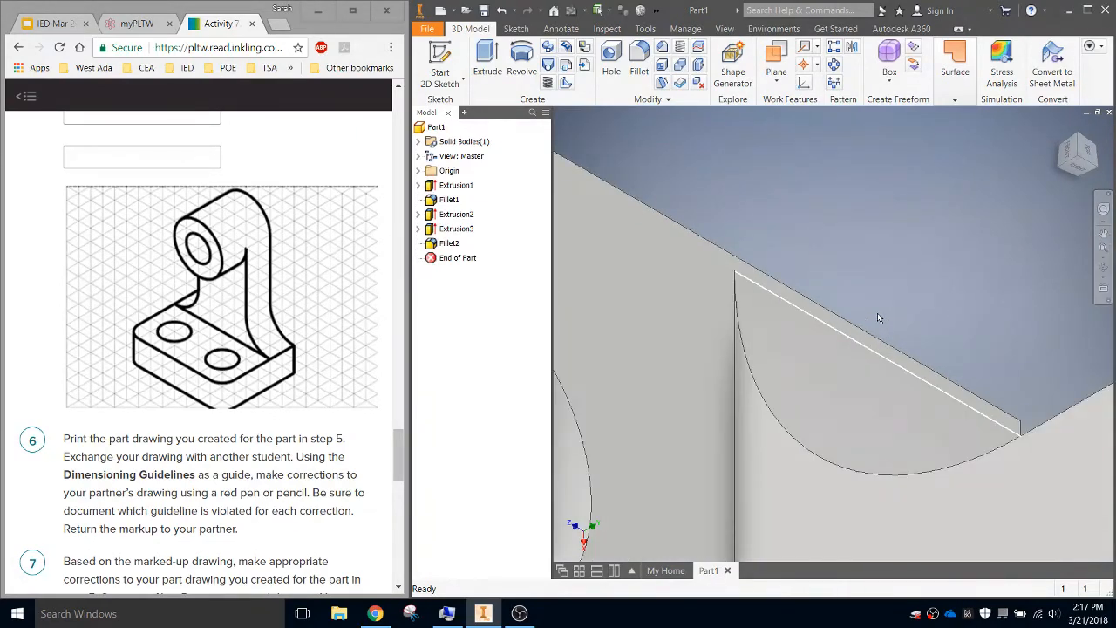
scroll(833, 310, up, 5)
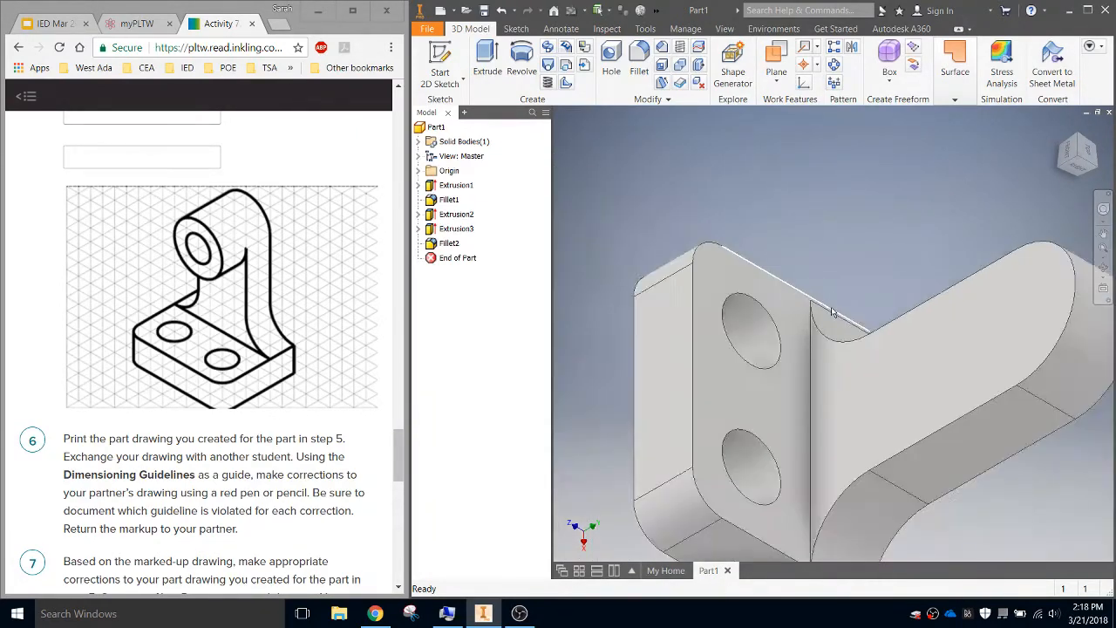
scroll(837, 314, down, 4)
scroll(894, 339, up, 3)
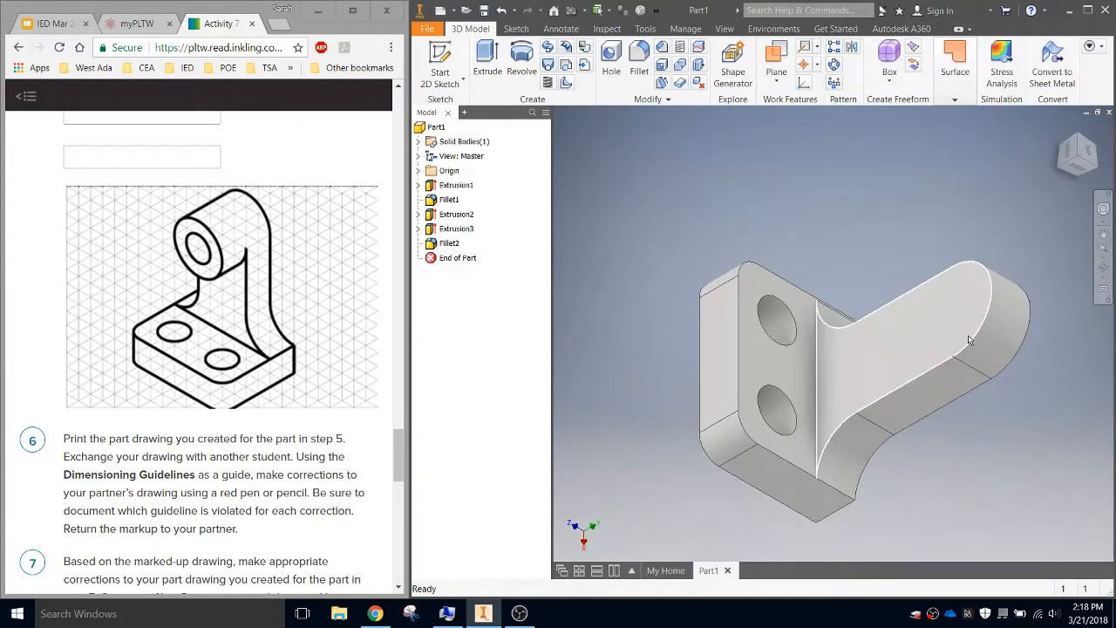
mouse_move(968, 340)
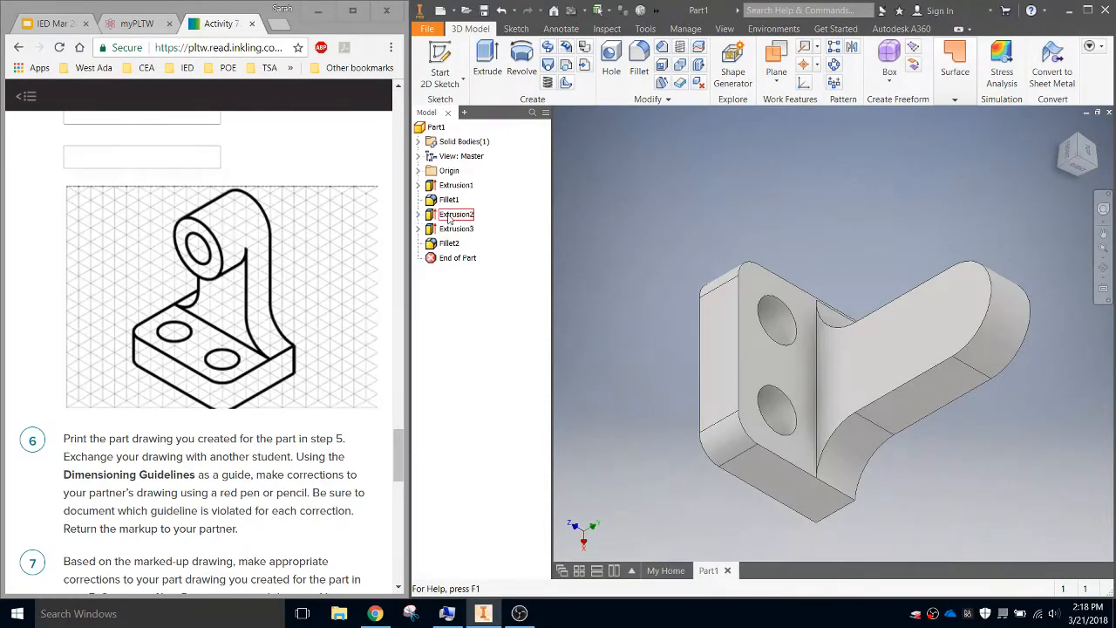
click(418, 215)
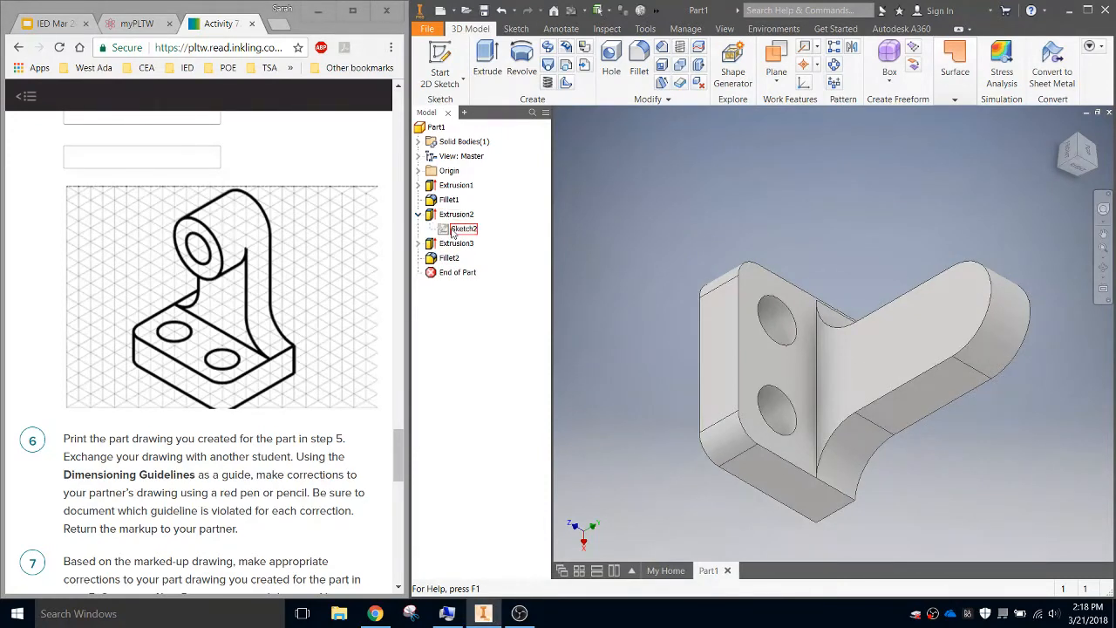
click(462, 229)
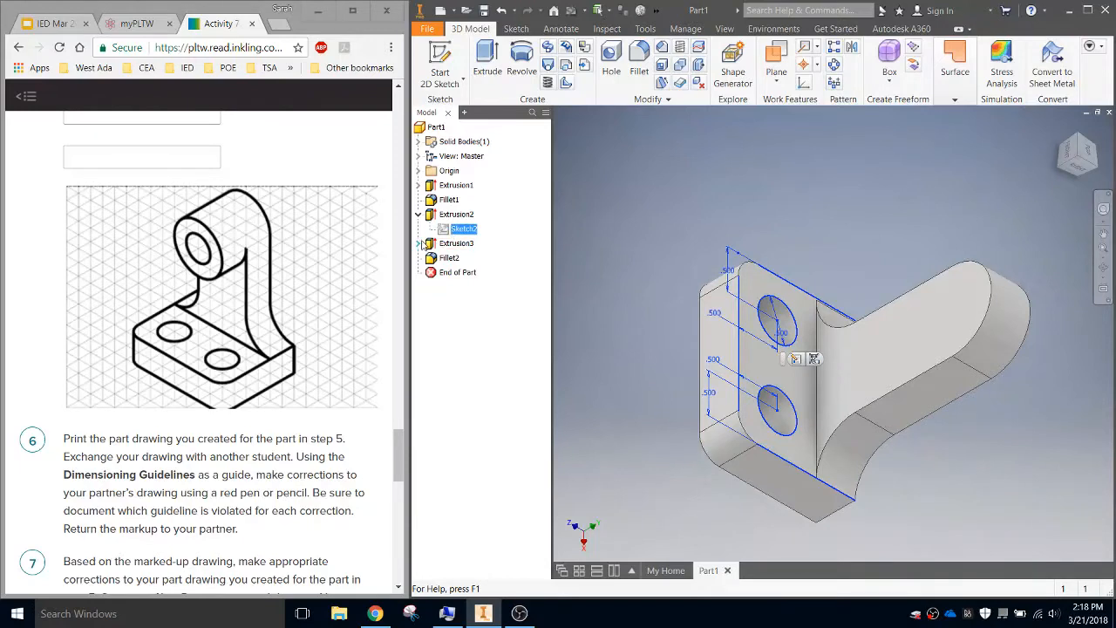
click(418, 243)
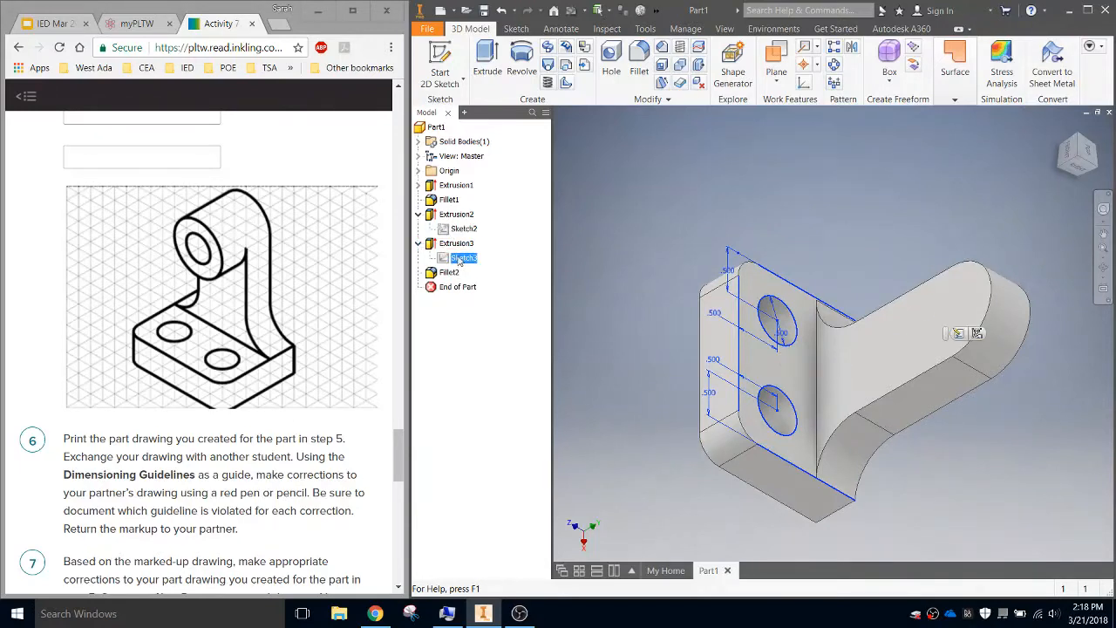
click(462, 258)
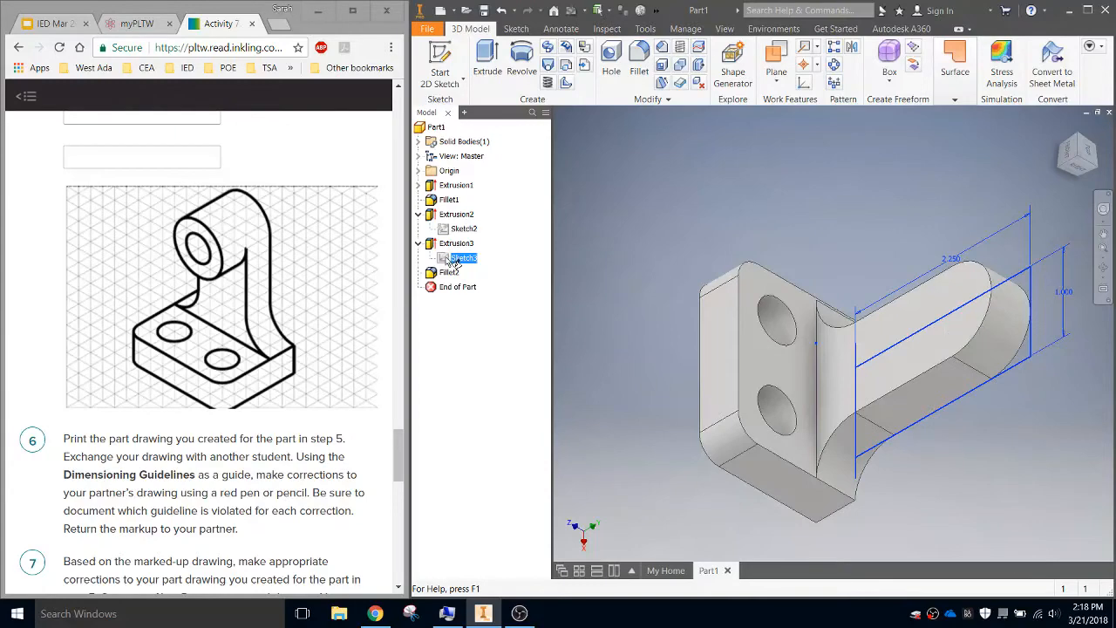
Edit the arm's sketch, dimension the rectangle's near side 0.5 in from the base plate's end edge, and finish the sketch.
double_click(449, 260)
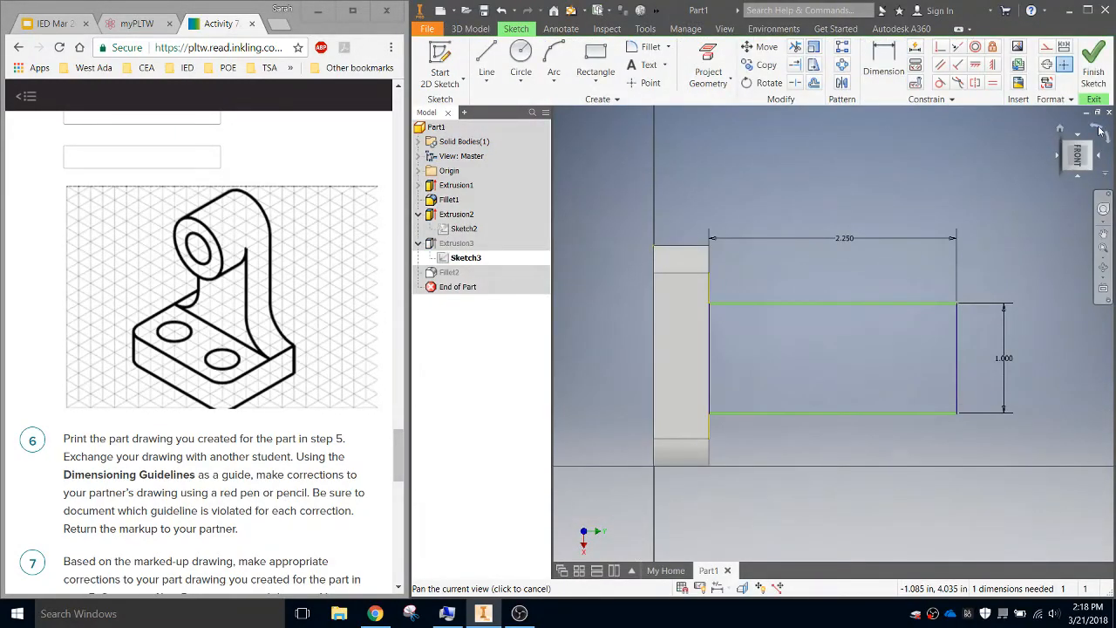
click(1100, 131)
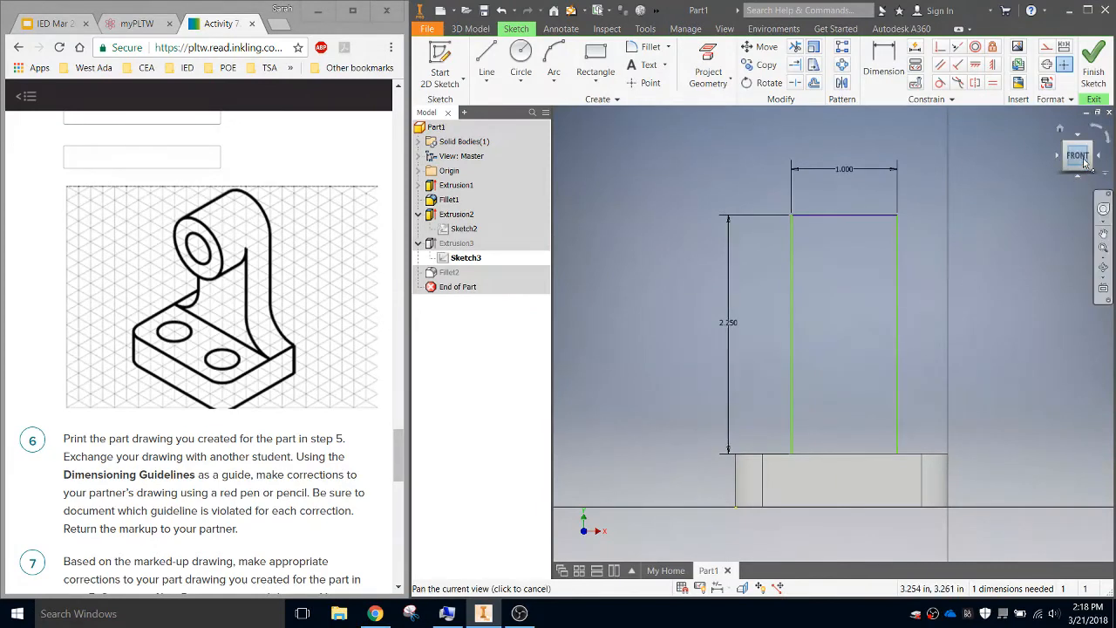
click(1103, 268)
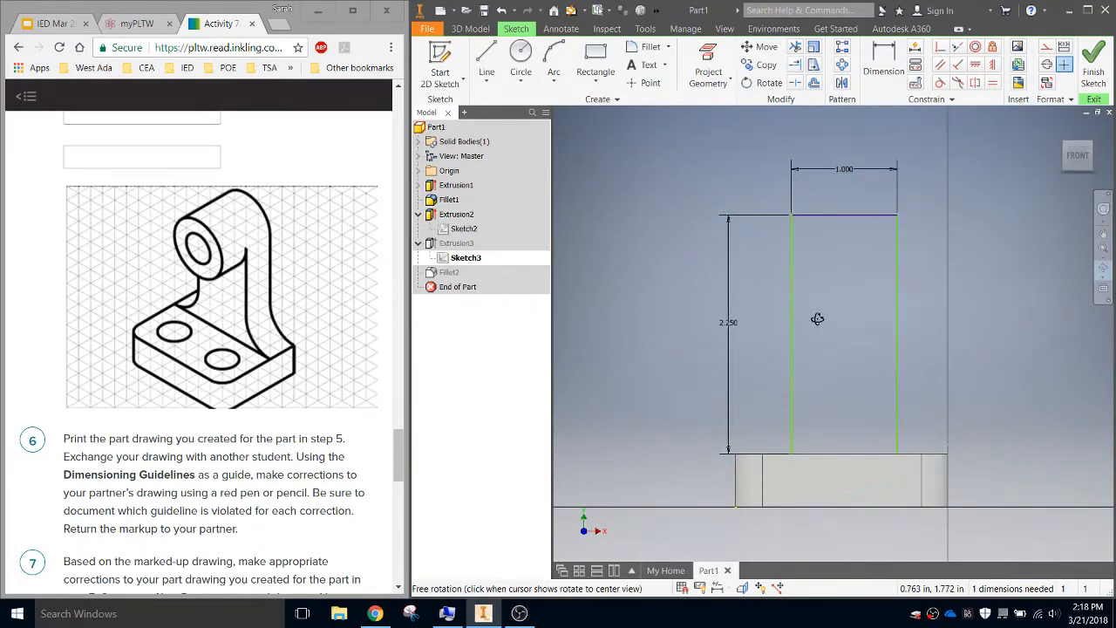
drag(817, 318, 802, 354)
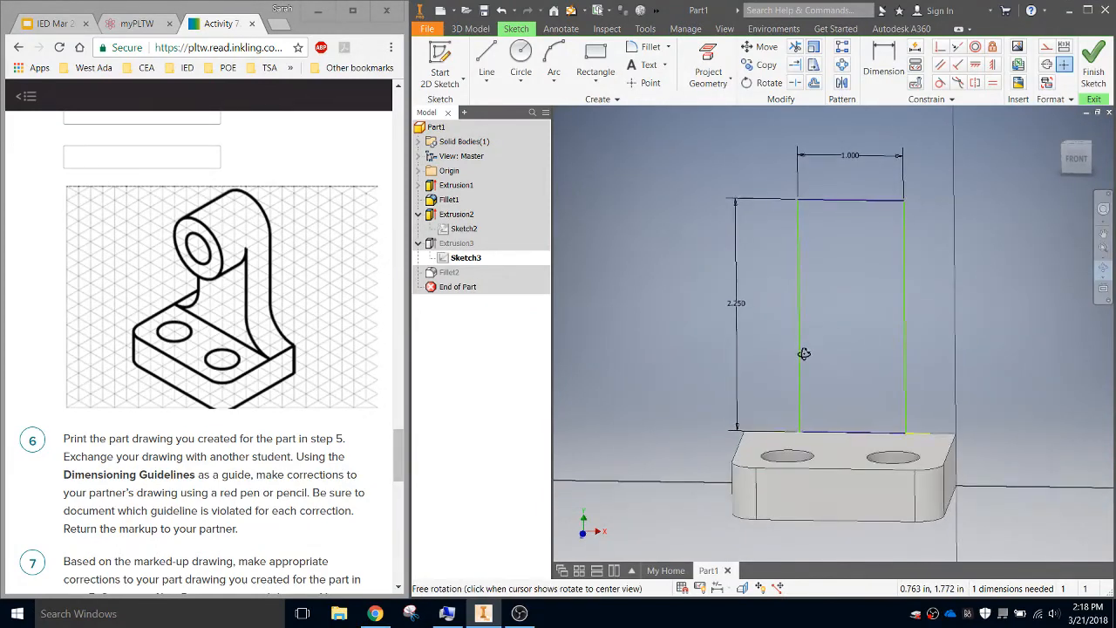
click(879, 59)
scroll(968, 449, up, 3)
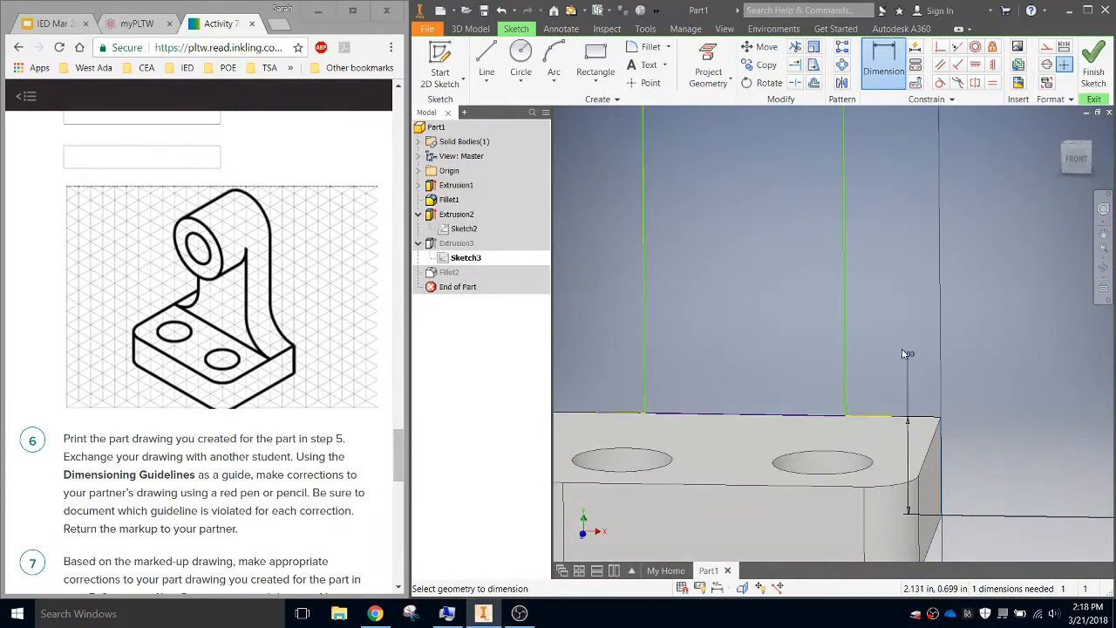
click(846, 340)
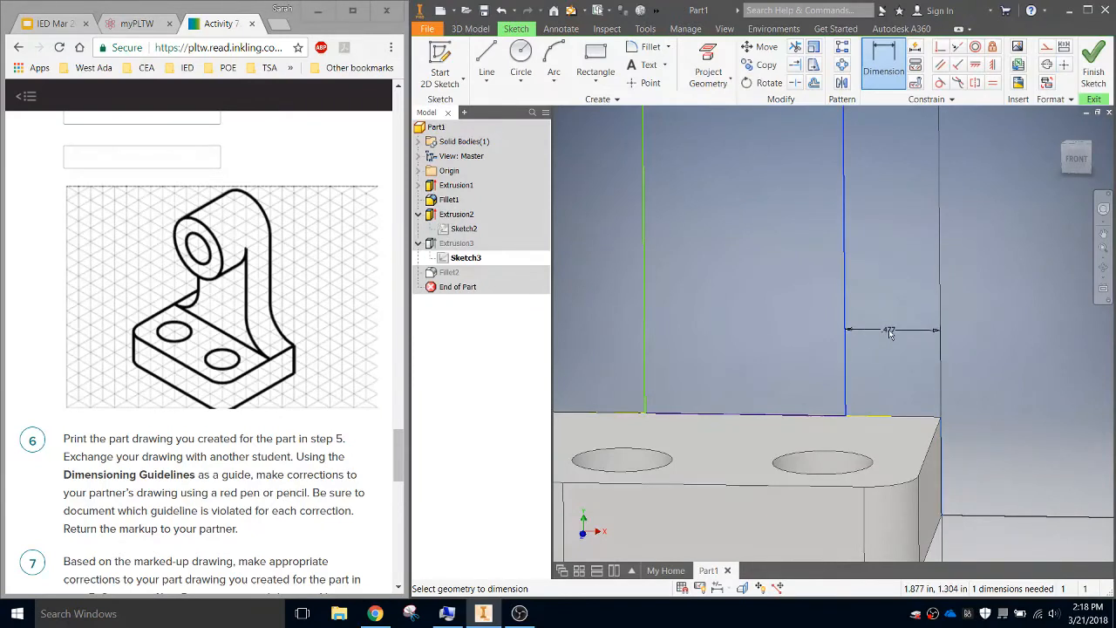
click(889, 333)
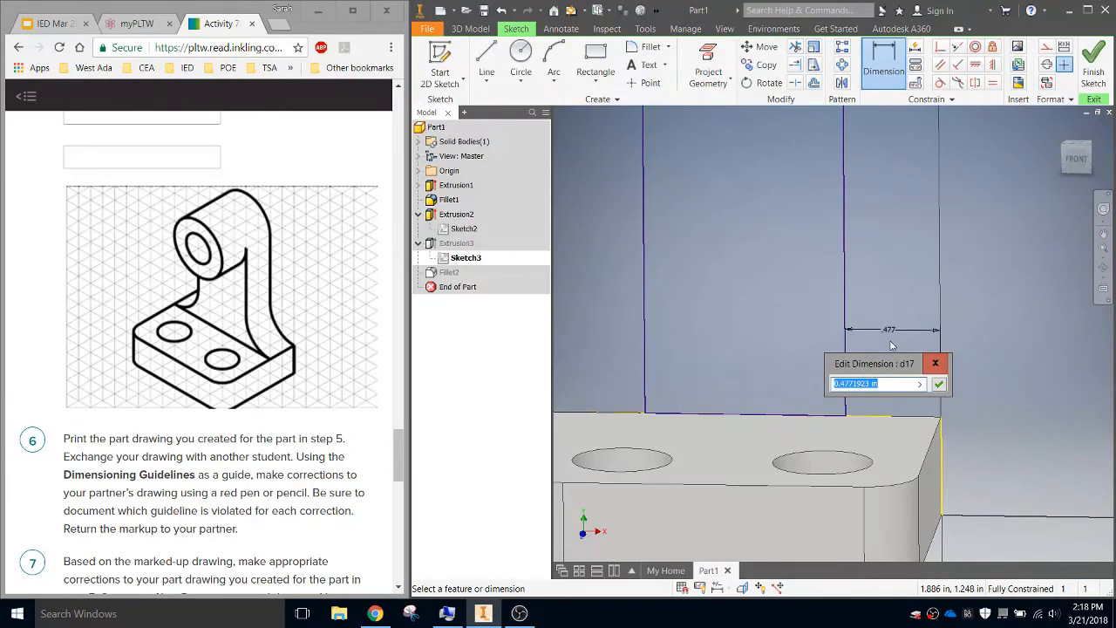
text(.5)
key(Return)
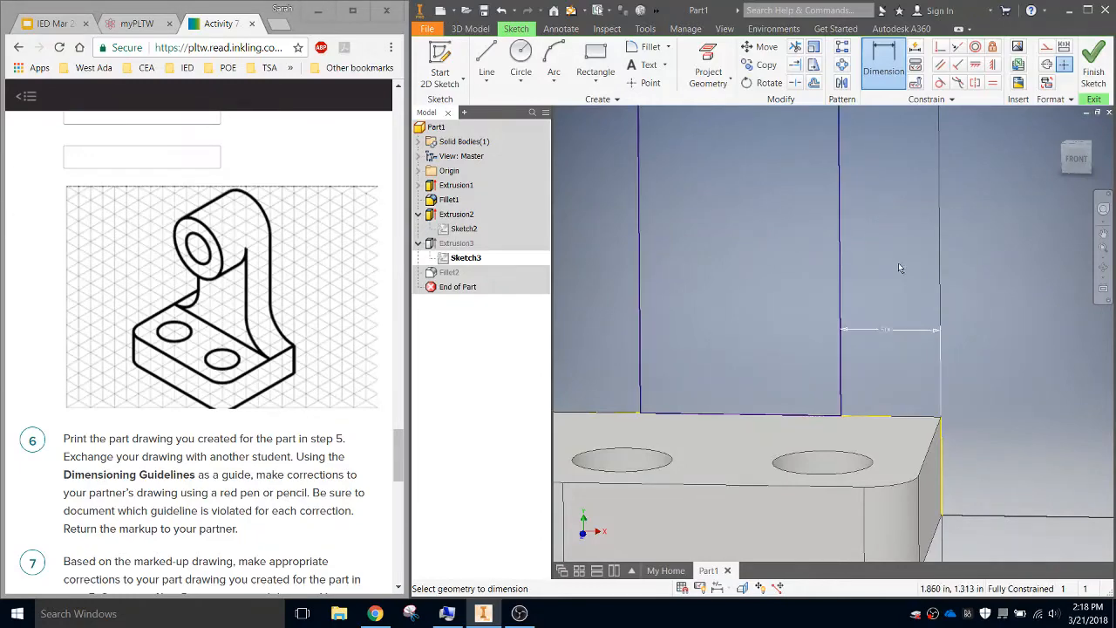
click(1091, 52)
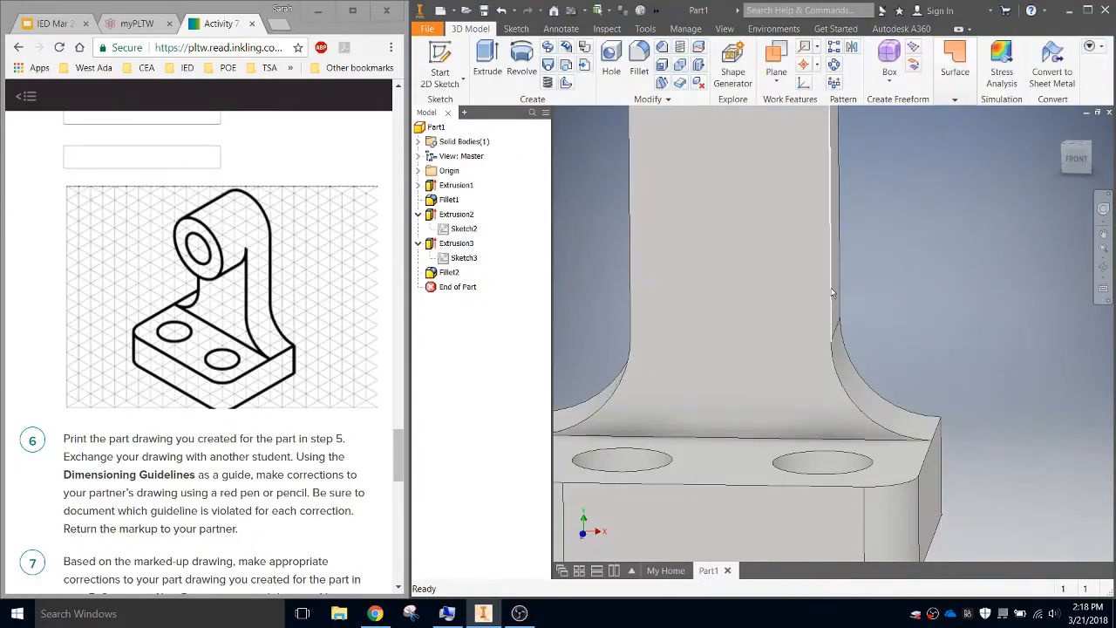
Start a sketch on the arm's hole-side face and draw a circle centred on its rounded end, matching the outer arc.
scroll(850, 297, up, 5)
scroll(842, 316, down, 3)
scroll(736, 365, down, 3)
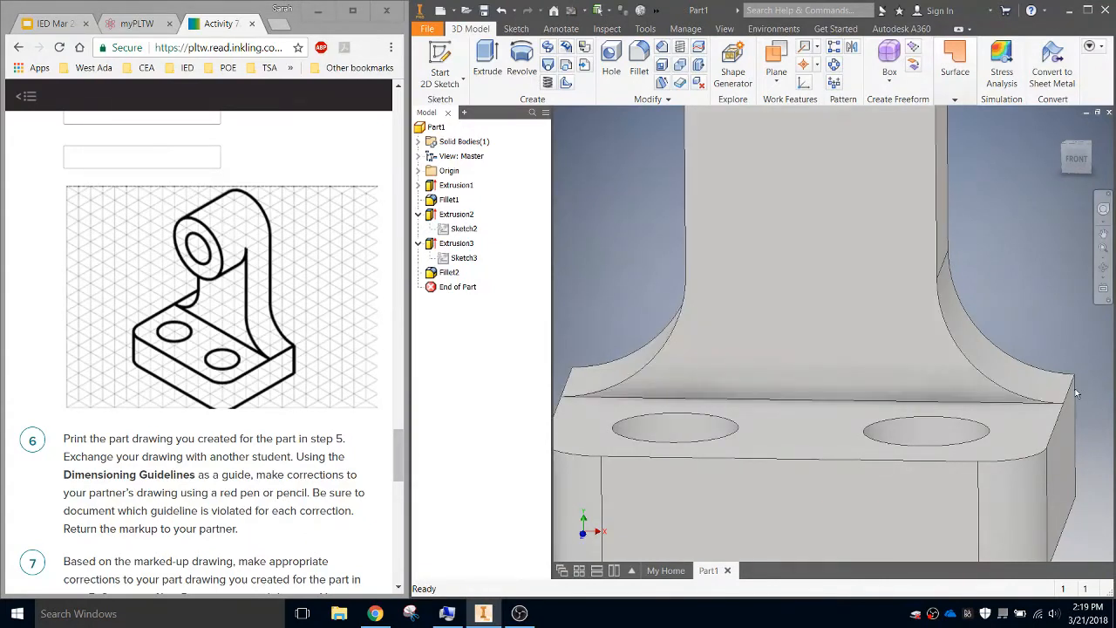
scroll(1048, 297, up, 4)
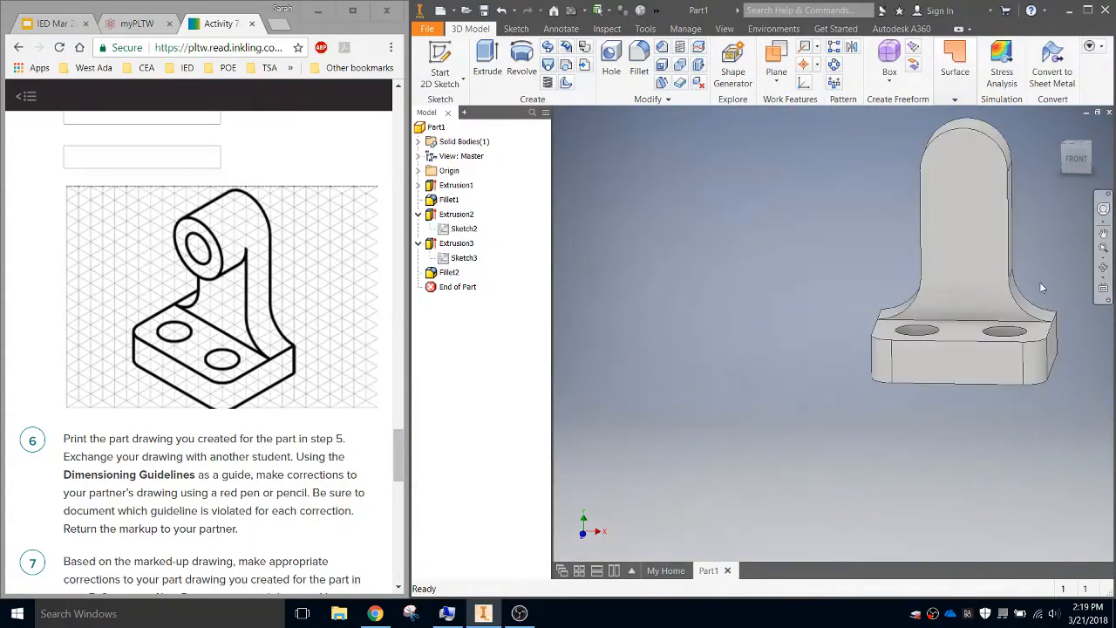
middle_drag(1038, 280, 973, 364)
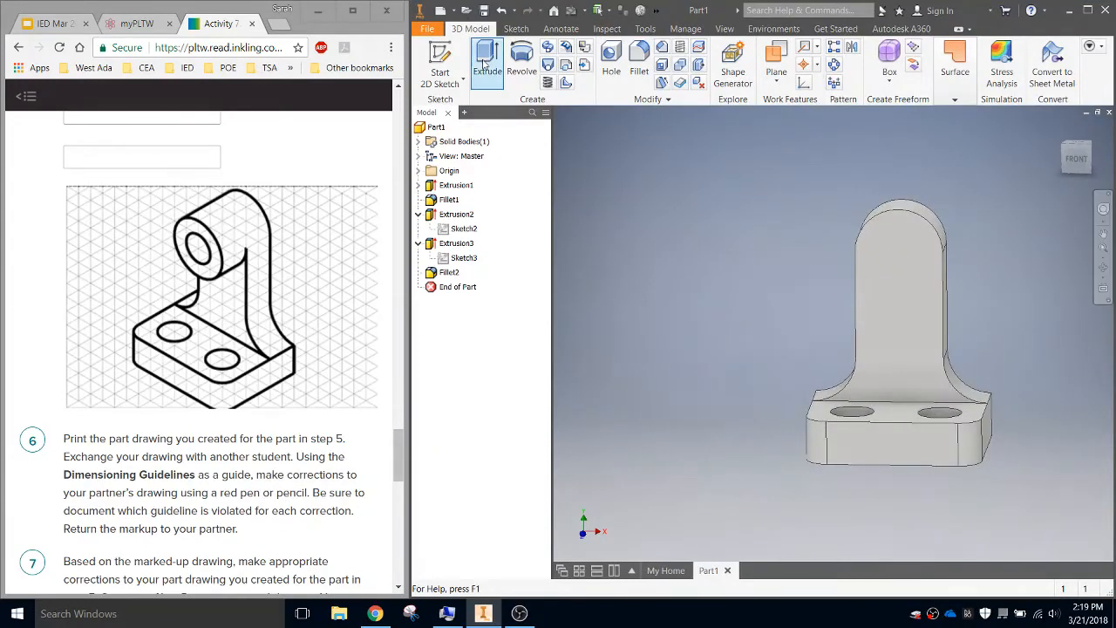
click(905, 261)
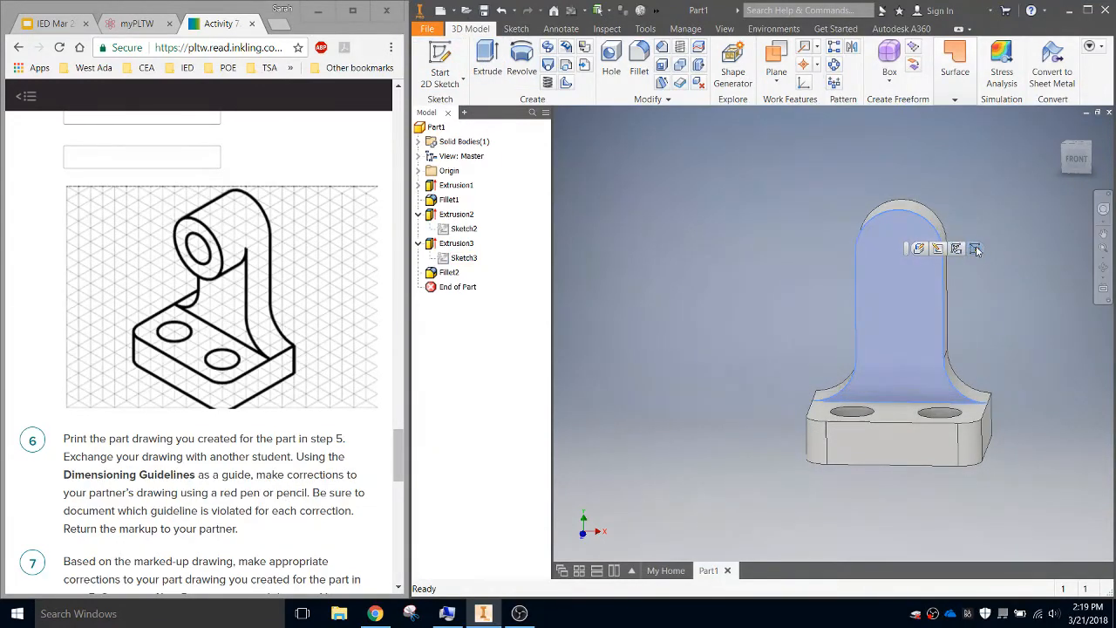
key(s)
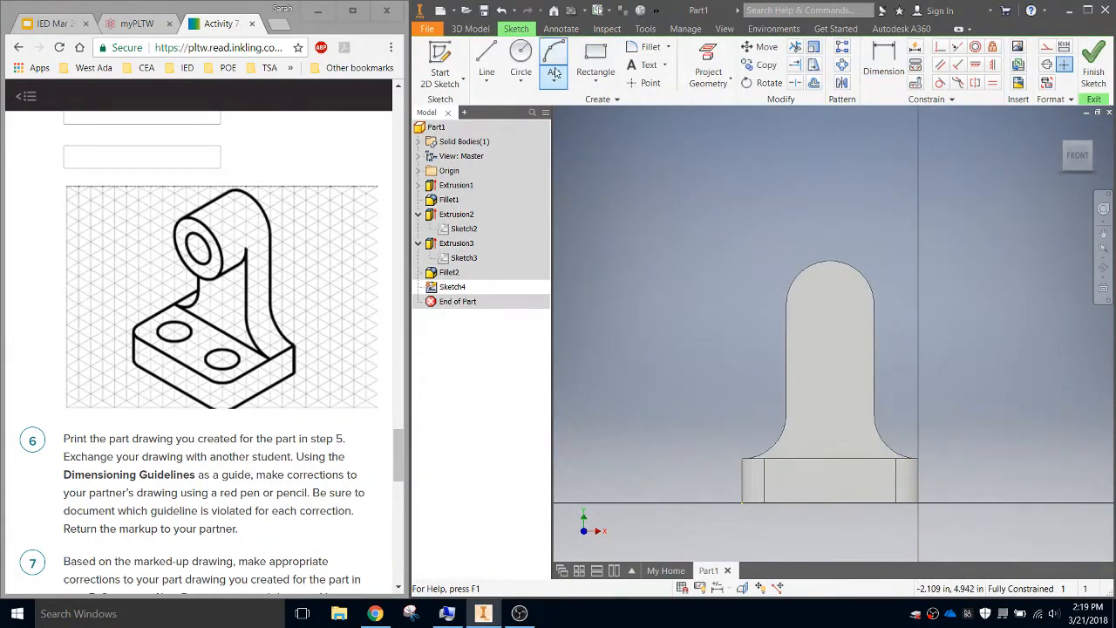
click(521, 52)
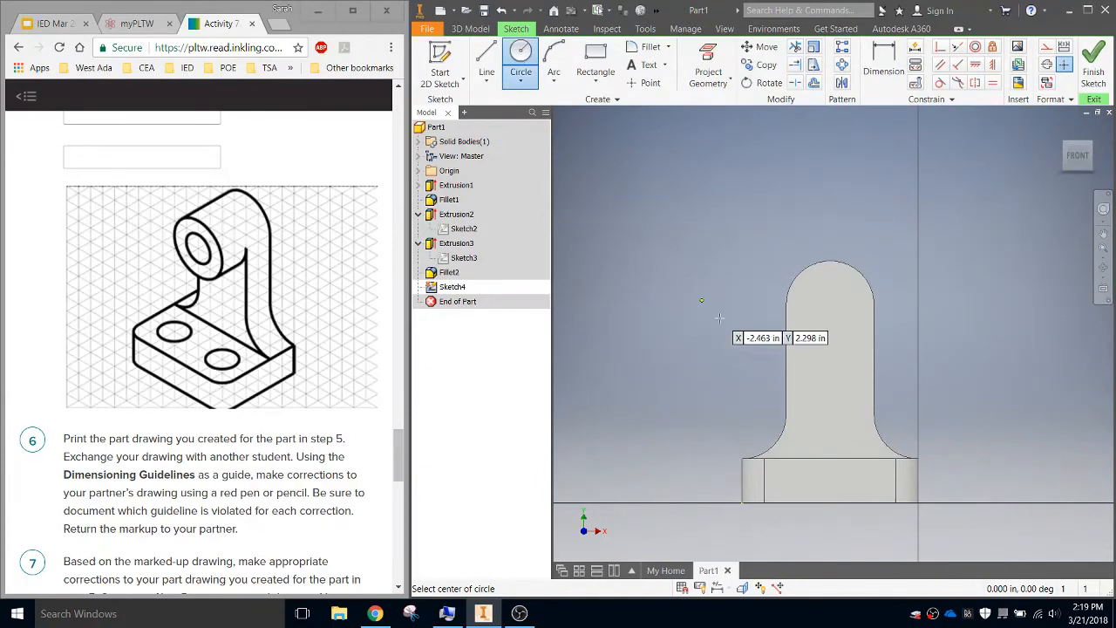
scroll(838, 286, up, 3)
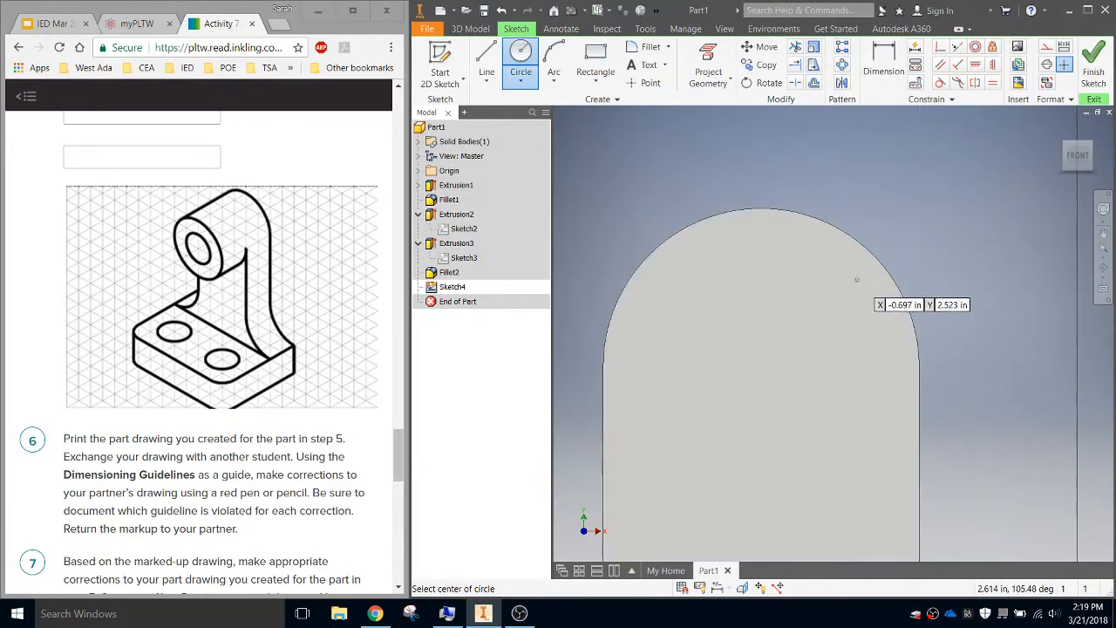
click(761, 366)
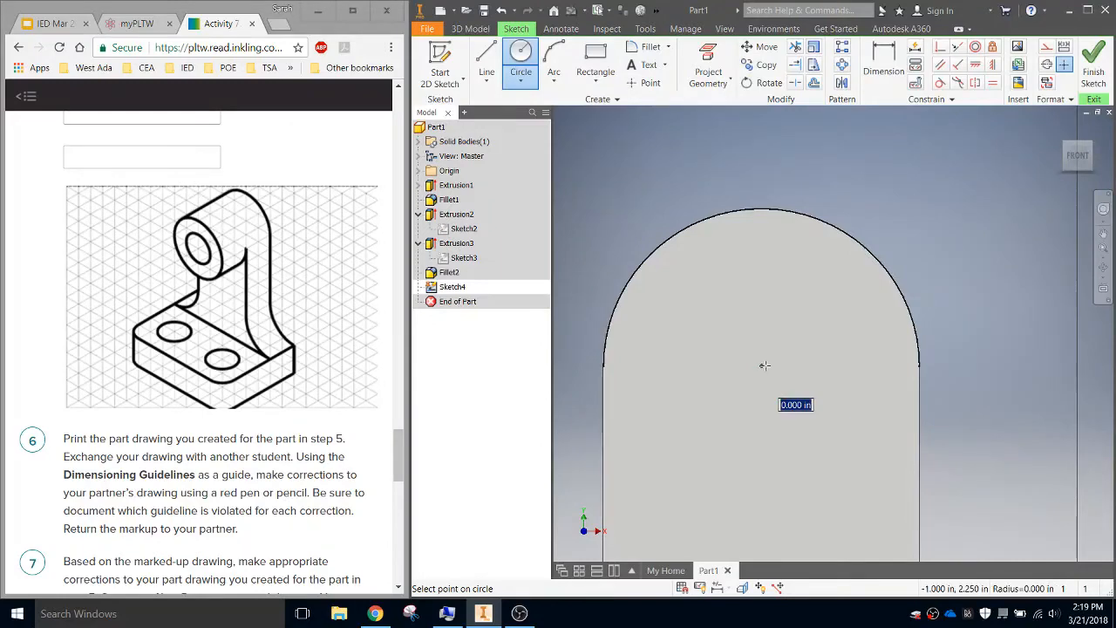
click(919, 366)
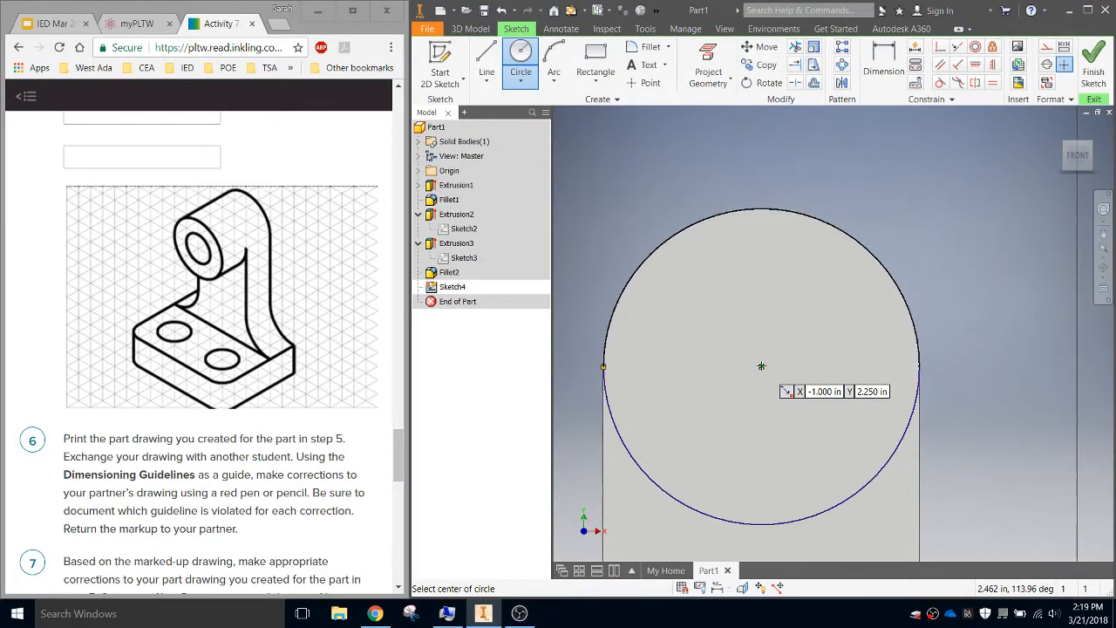
Add a concentric circle 0.5 in in diameter inside the first one and finish the sketch.
click(761, 366)
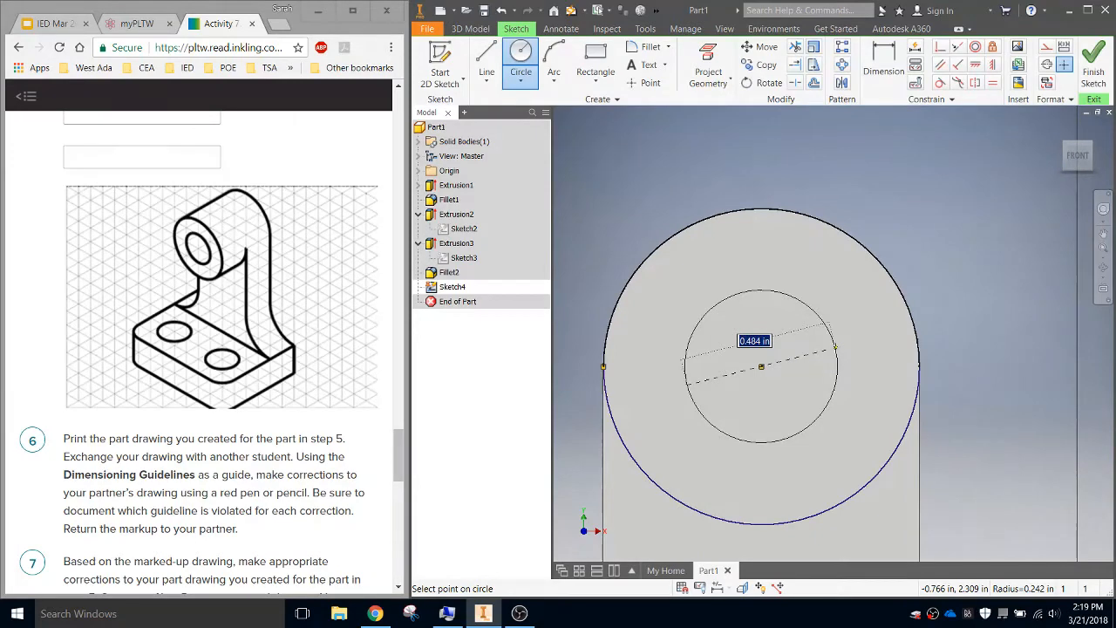
key(BackSpace)
text(.5)
key(Return)
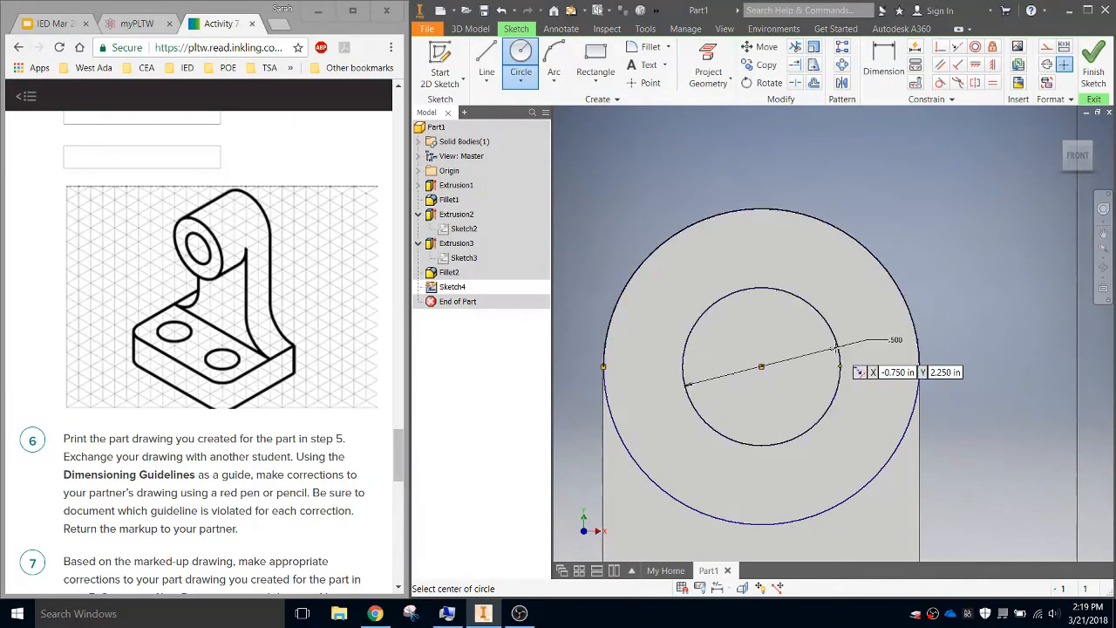
click(1084, 49)
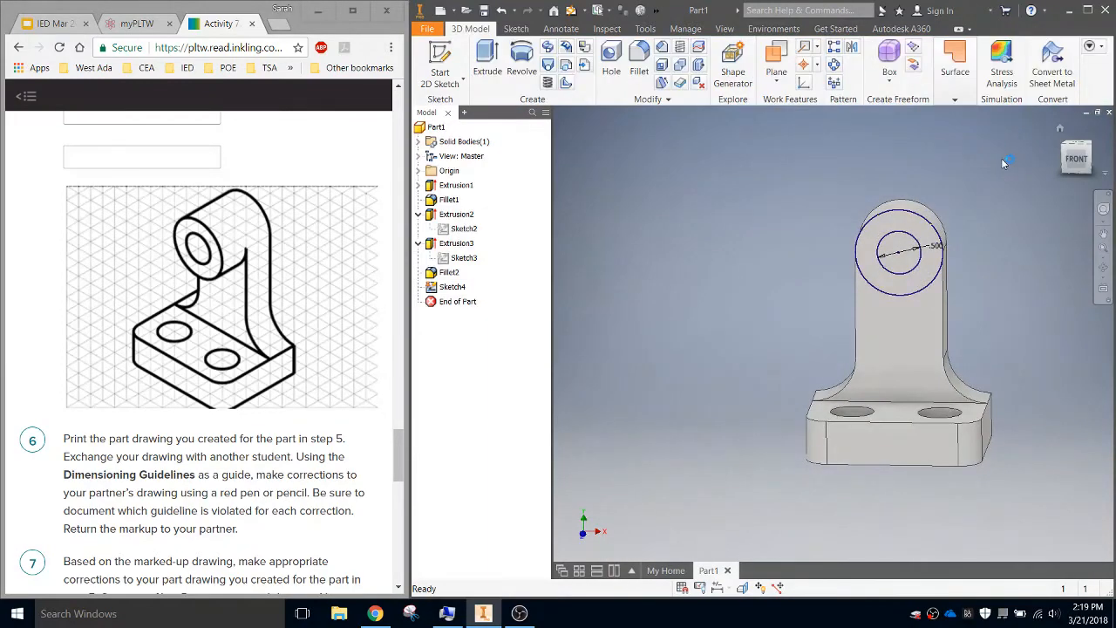
Extrude the ring between the two circles 2*.25 in outward over the plate's hole side to form the boss.
click(488, 60)
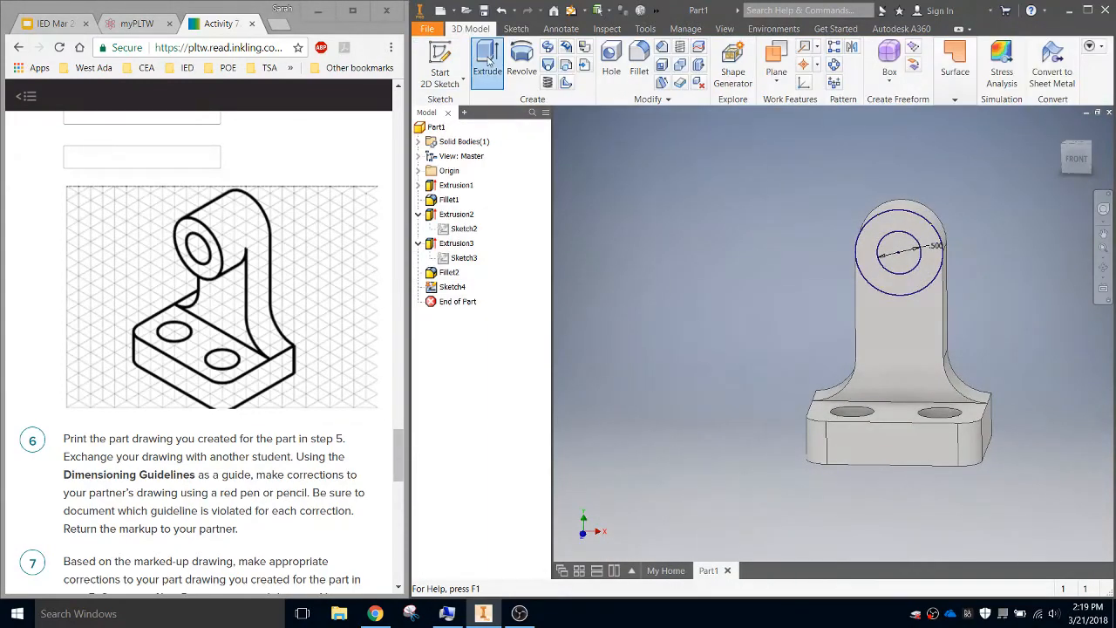
click(915, 227)
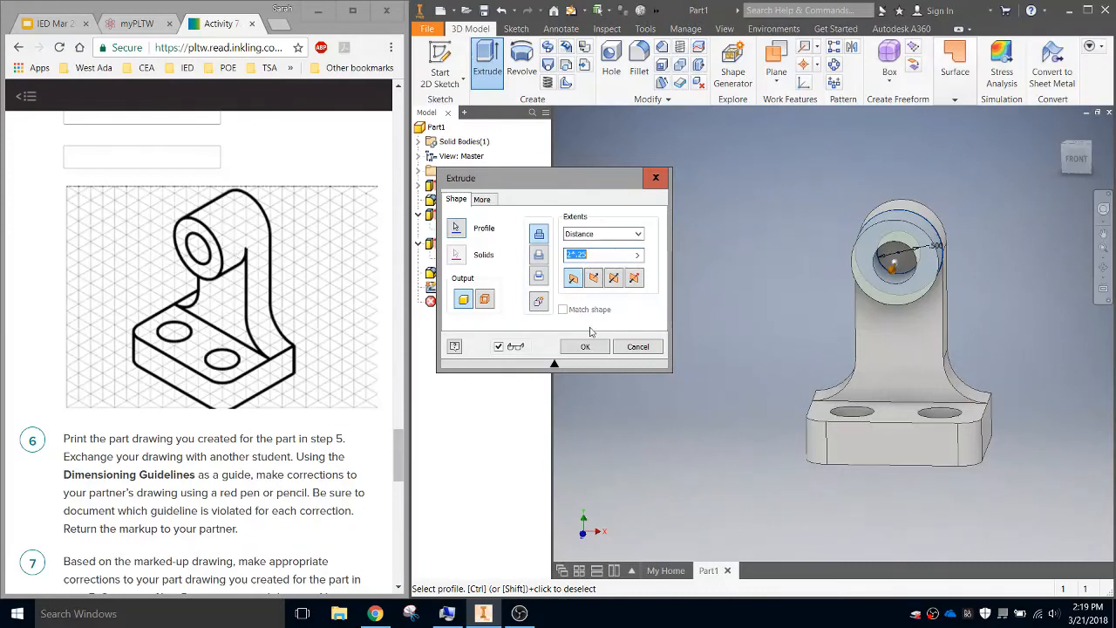
click(586, 347)
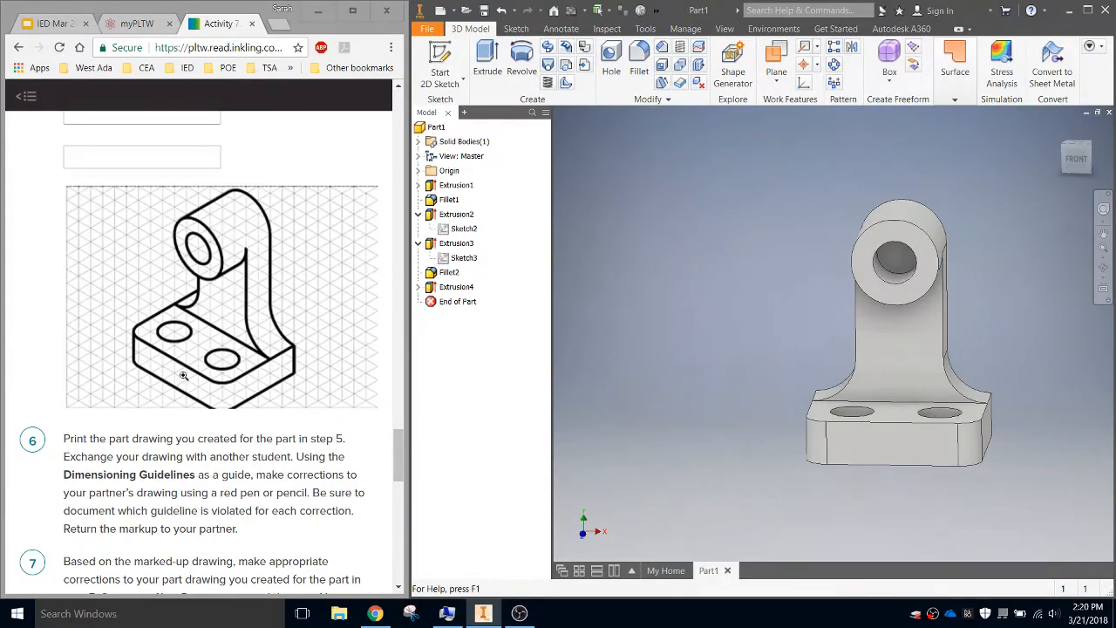
Review the browser's step 5 instructions and select the passage about how far the holes cut through the part.
scroll(183, 374, up, 4)
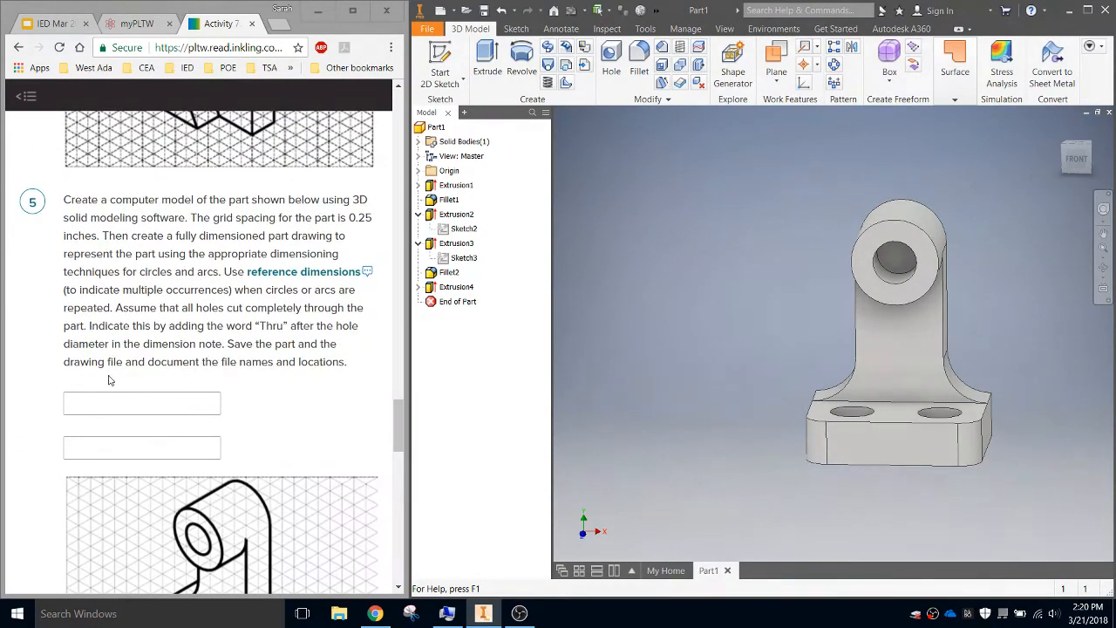
drag(118, 308, 202, 325)
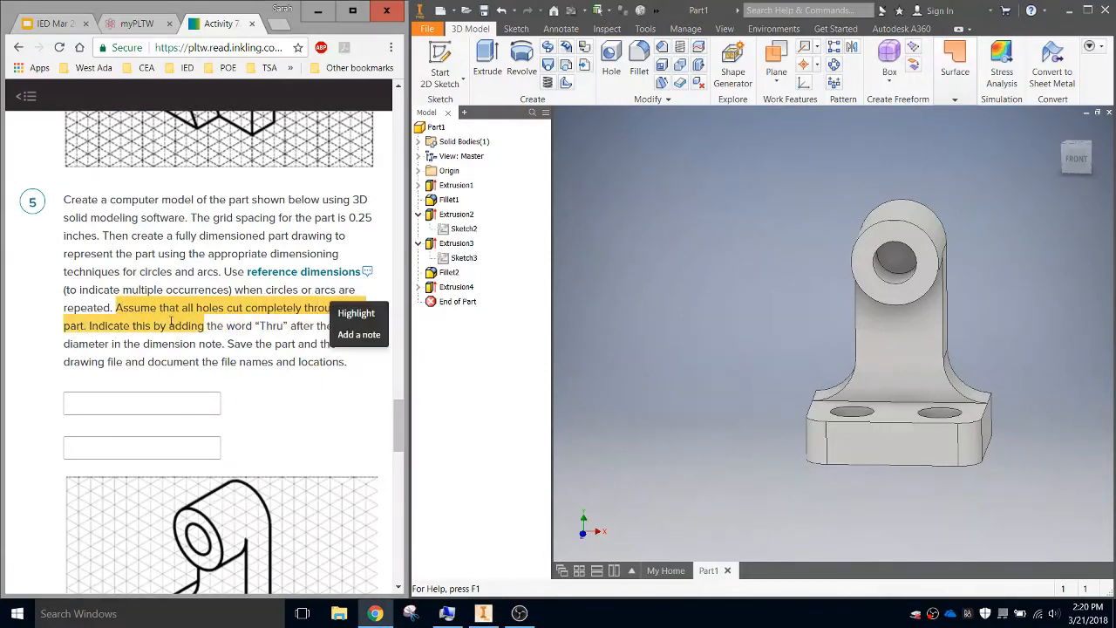
click(698, 318)
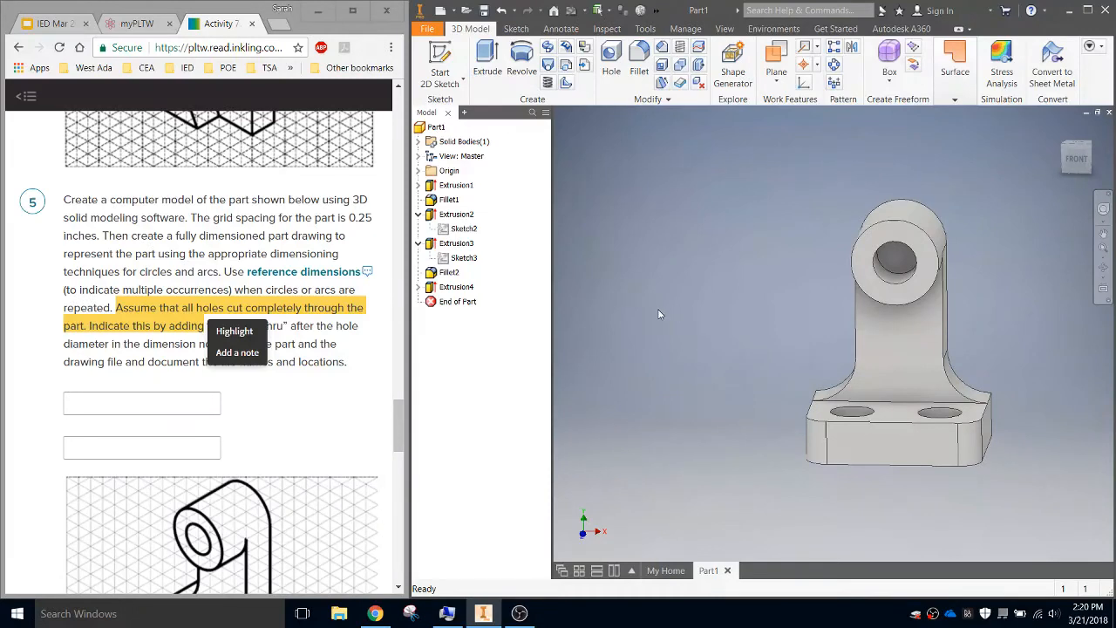
Share the boss extrusion's circle sketch so its profiles can be reused for another feature.
scroll(892, 265, down, 3)
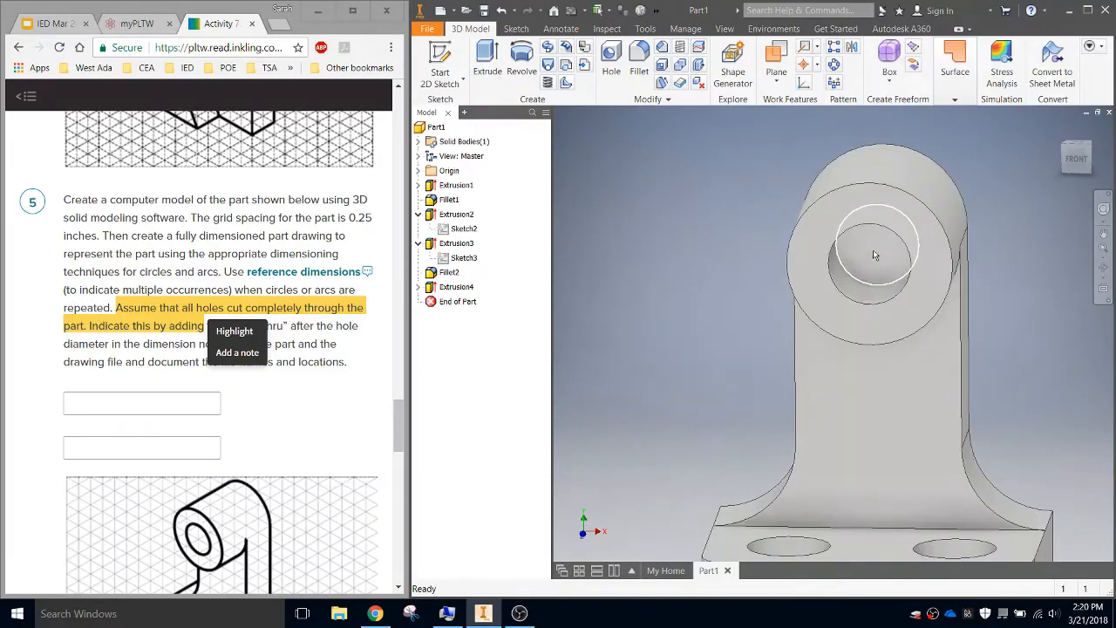
click(419, 288)
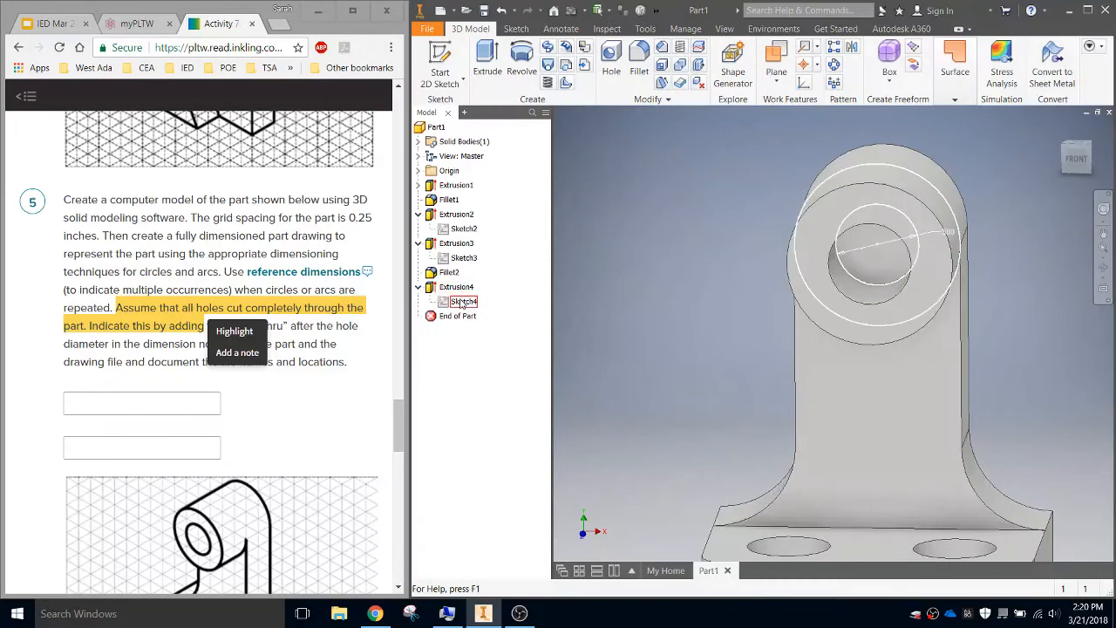
click(455, 305)
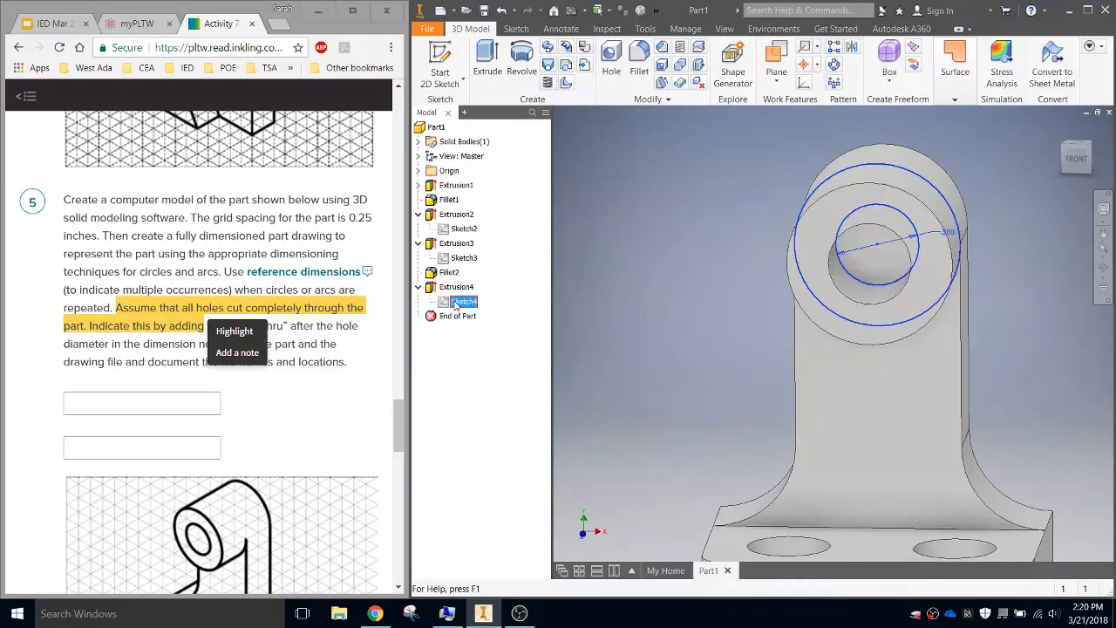
right_click(455, 306)
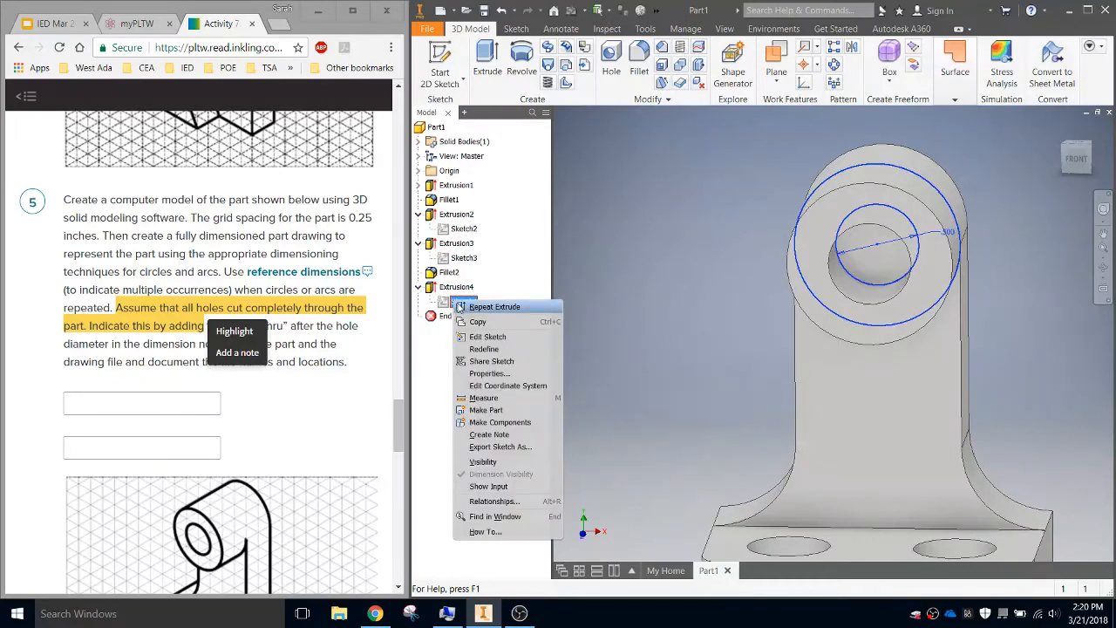
click(485, 361)
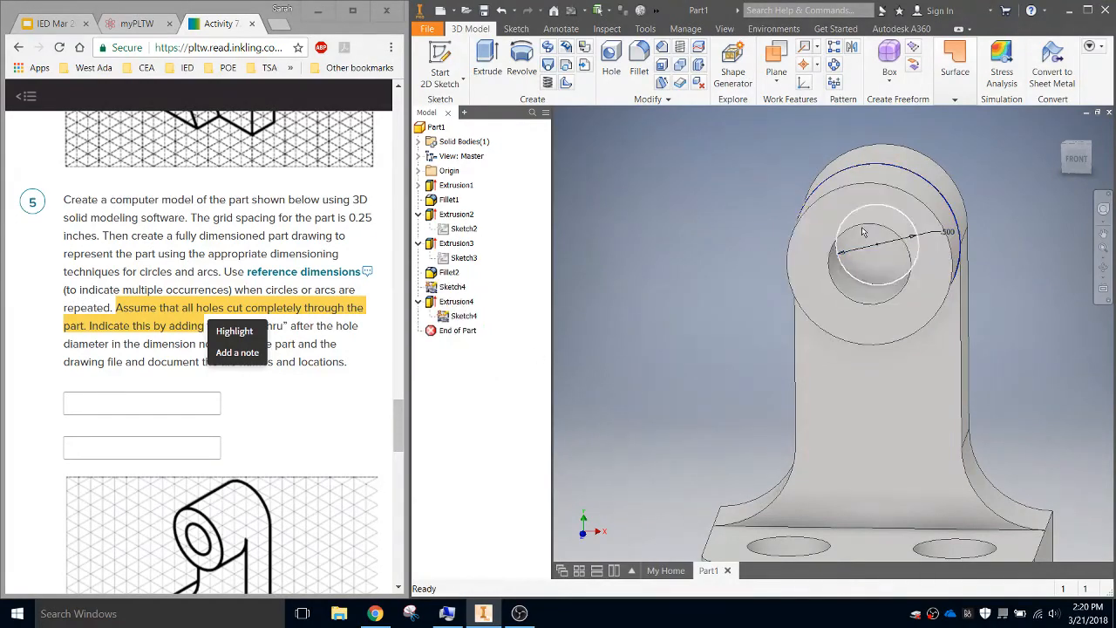
Extrude the shared sketch's inner circle as a cut with extents All, running through the arm behind the boss.
click(485, 59)
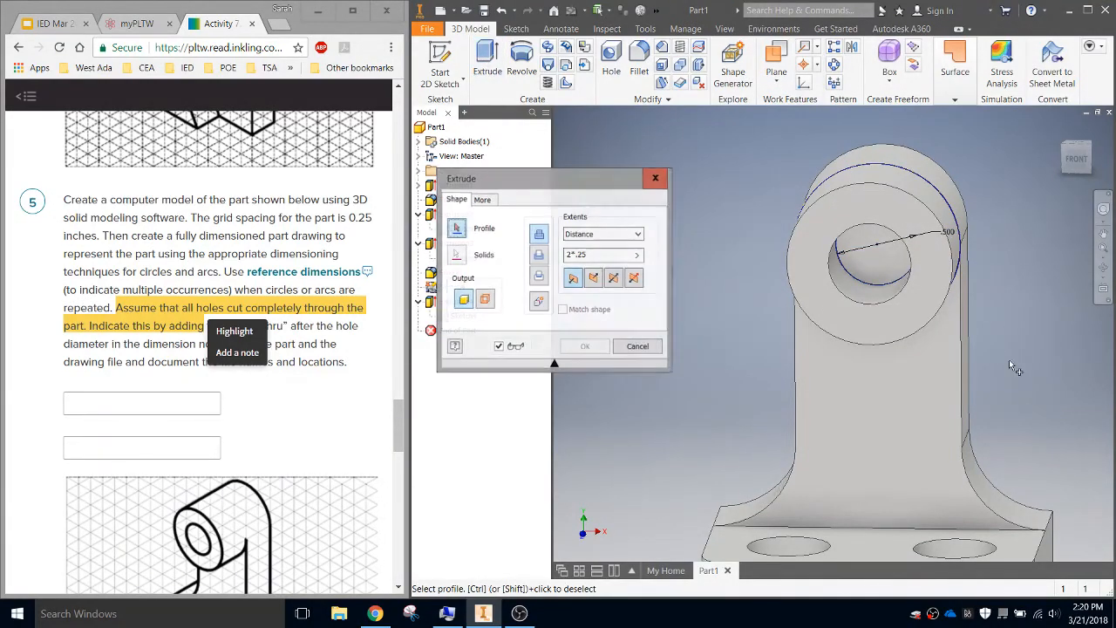
click(883, 263)
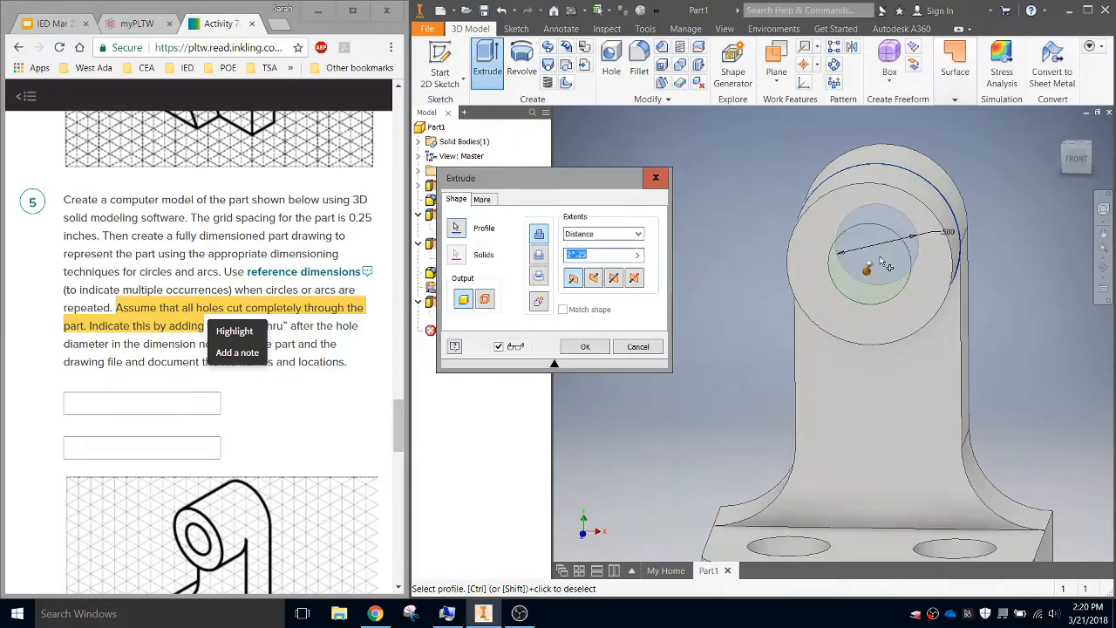
click(539, 256)
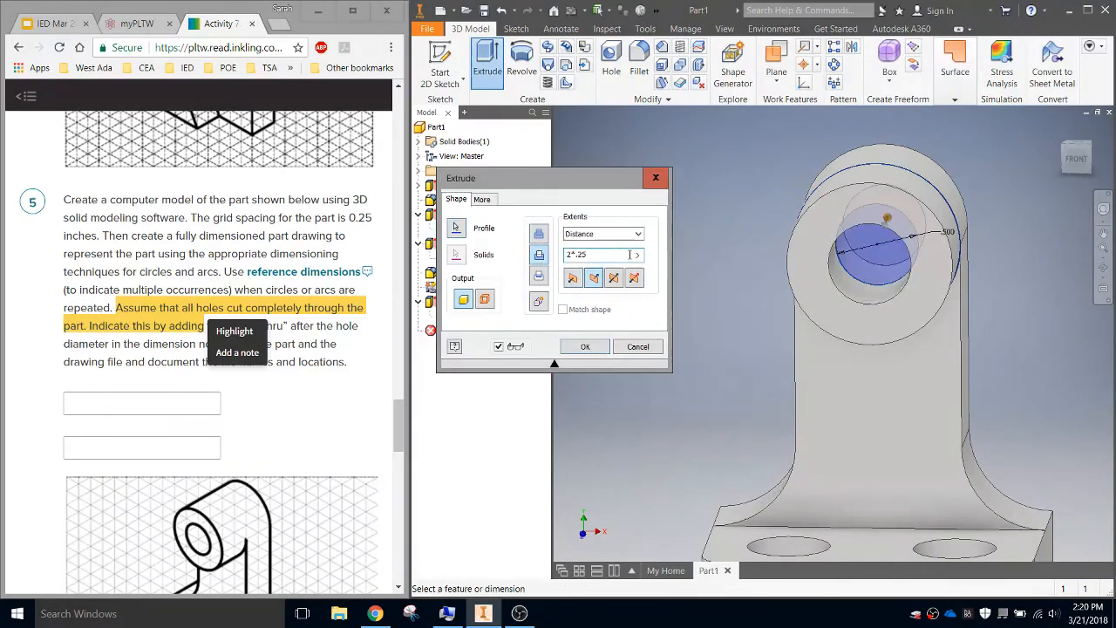
click(610, 234)
click(589, 284)
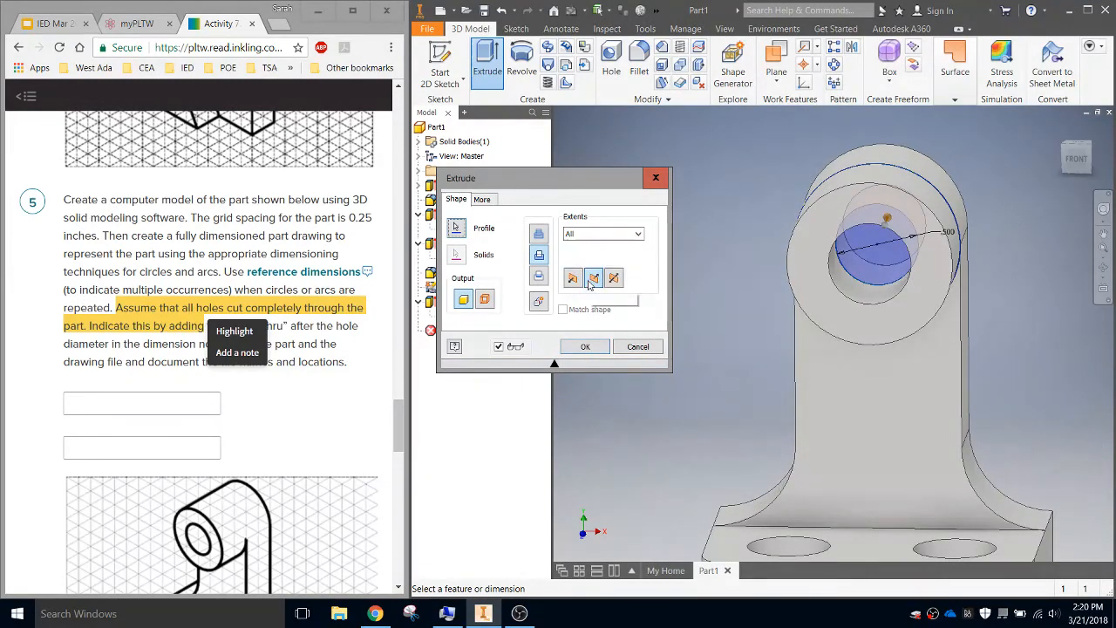
click(585, 347)
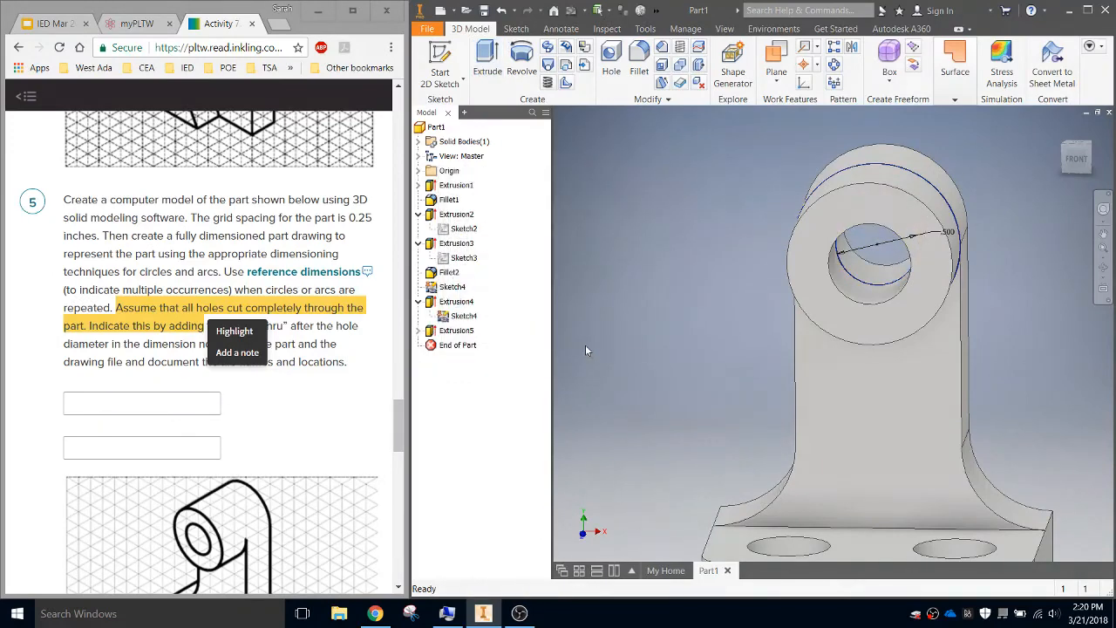
Check the boss and its through hole, and hide the shared circle sketch.
click(1103, 268)
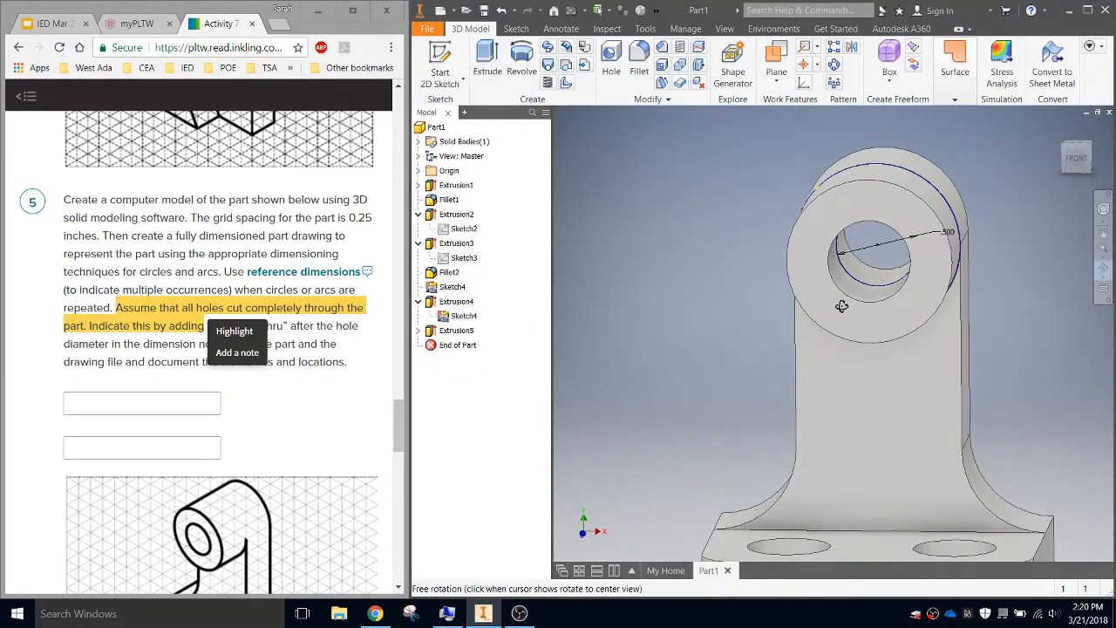
mouse_move(842, 306)
mouse_down()
mouse_move(842, 269)
mouse_move(820, 291)
mouse_move(858, 318)
mouse_move(848, 307)
mouse_move(859, 306)
mouse_move(839, 320)
mouse_up()
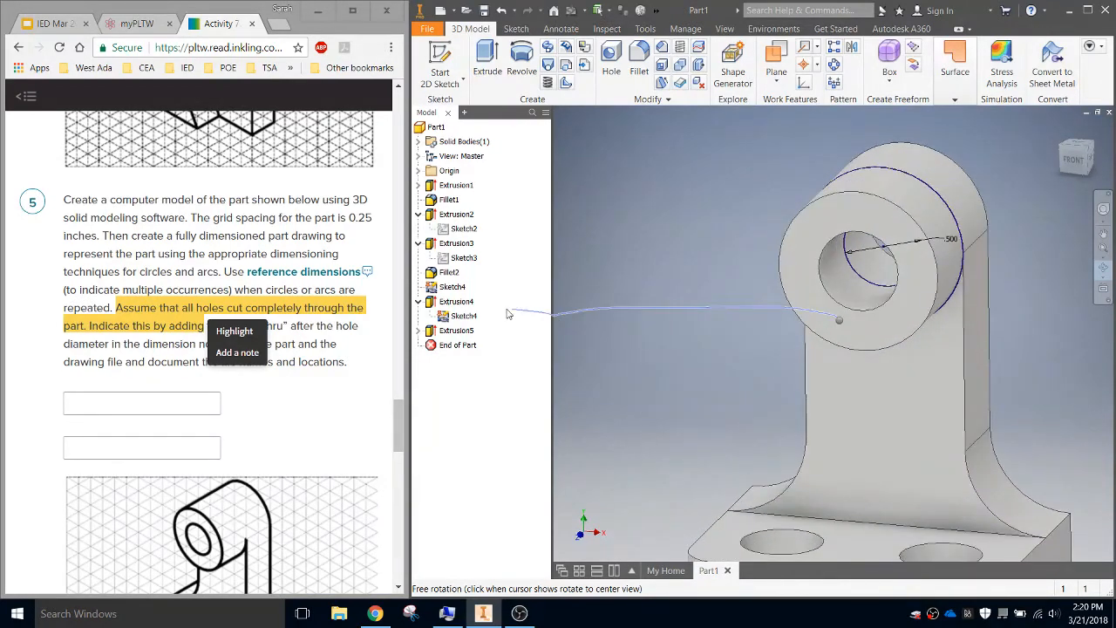
drag(718, 285, 699, 383)
key(Escape)
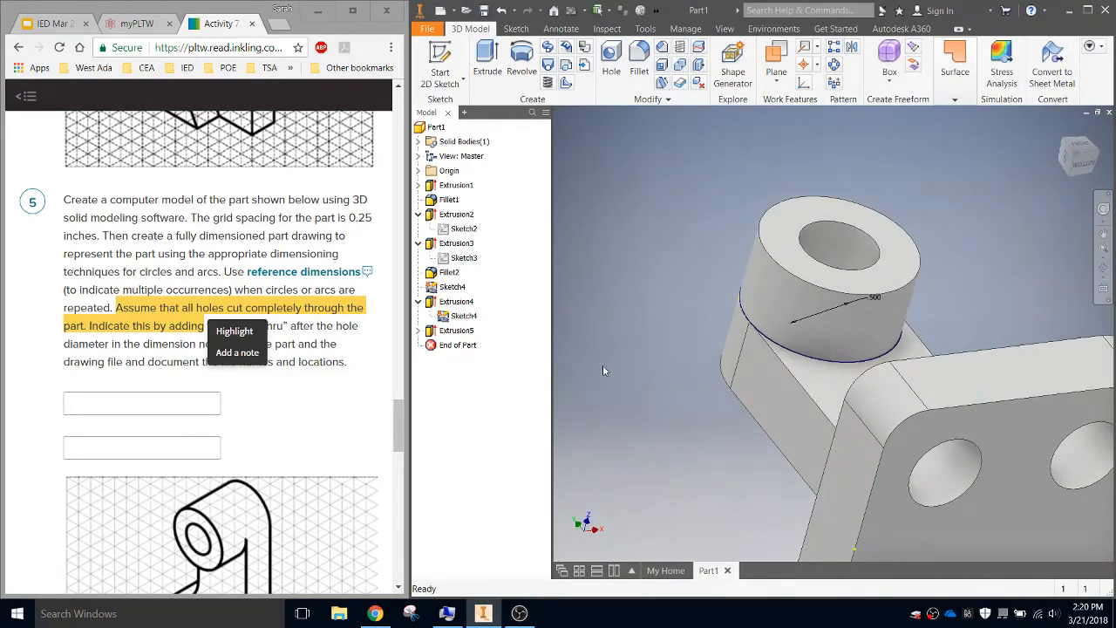
right_click(446, 290)
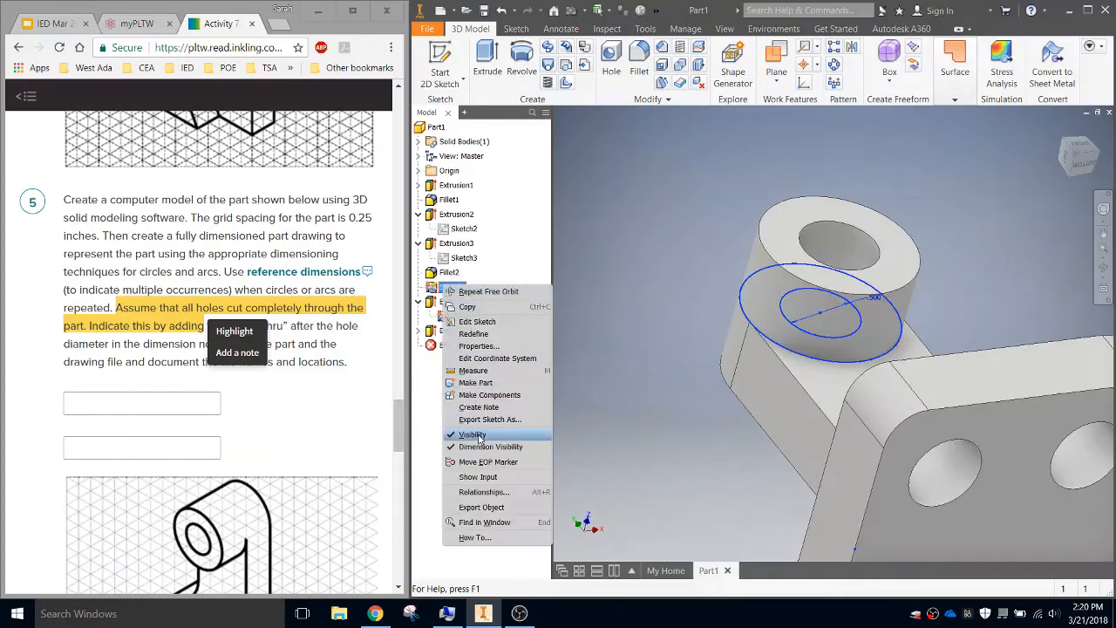
click(478, 439)
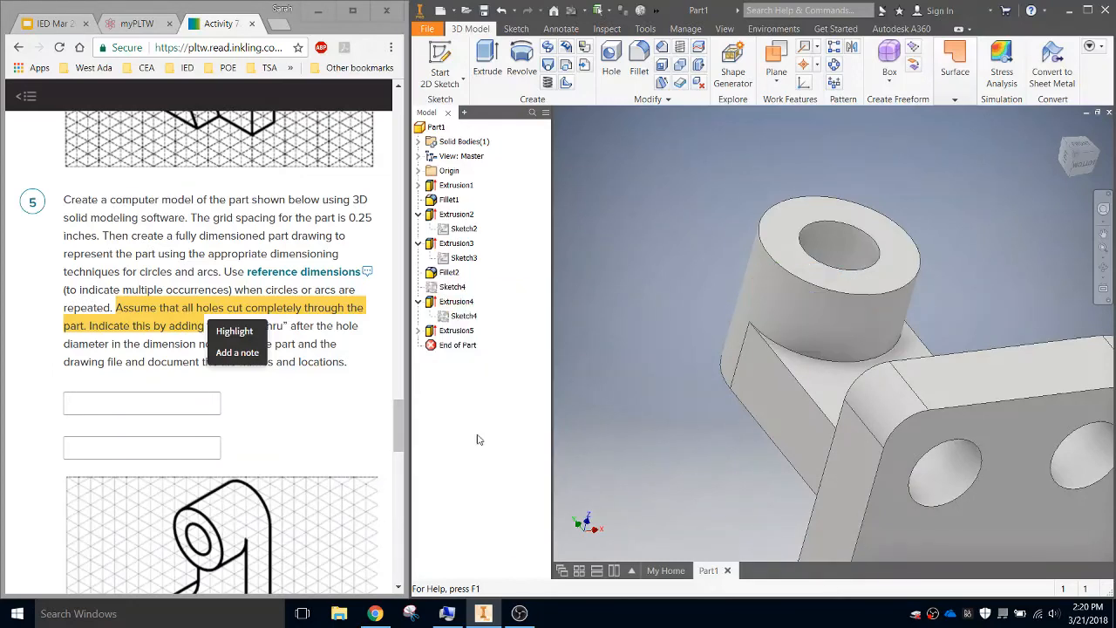
click(1066, 144)
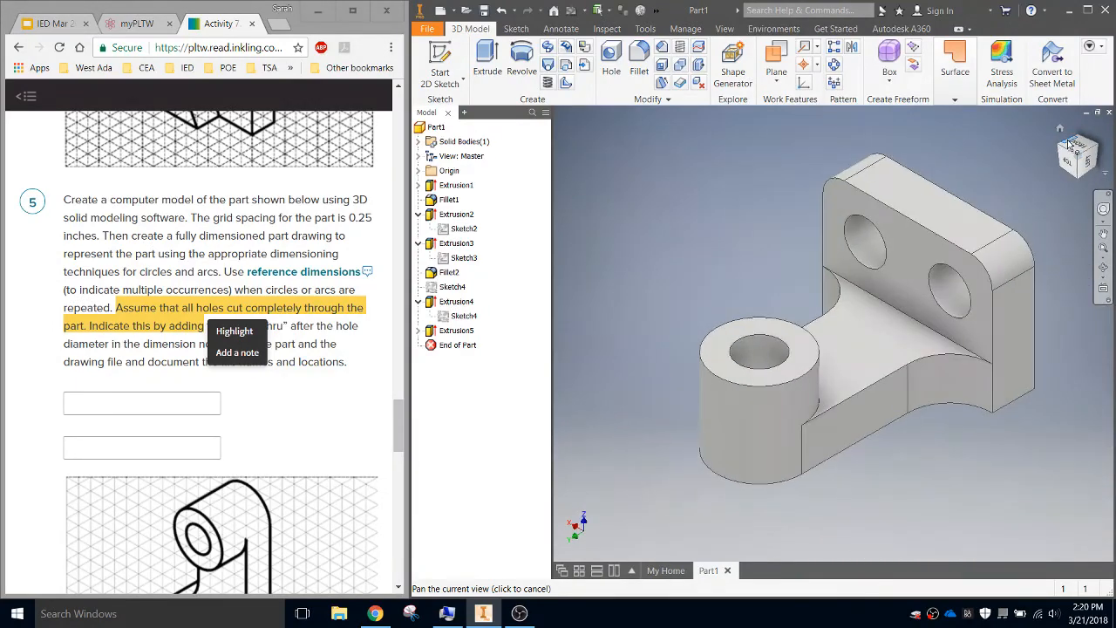
click(1104, 267)
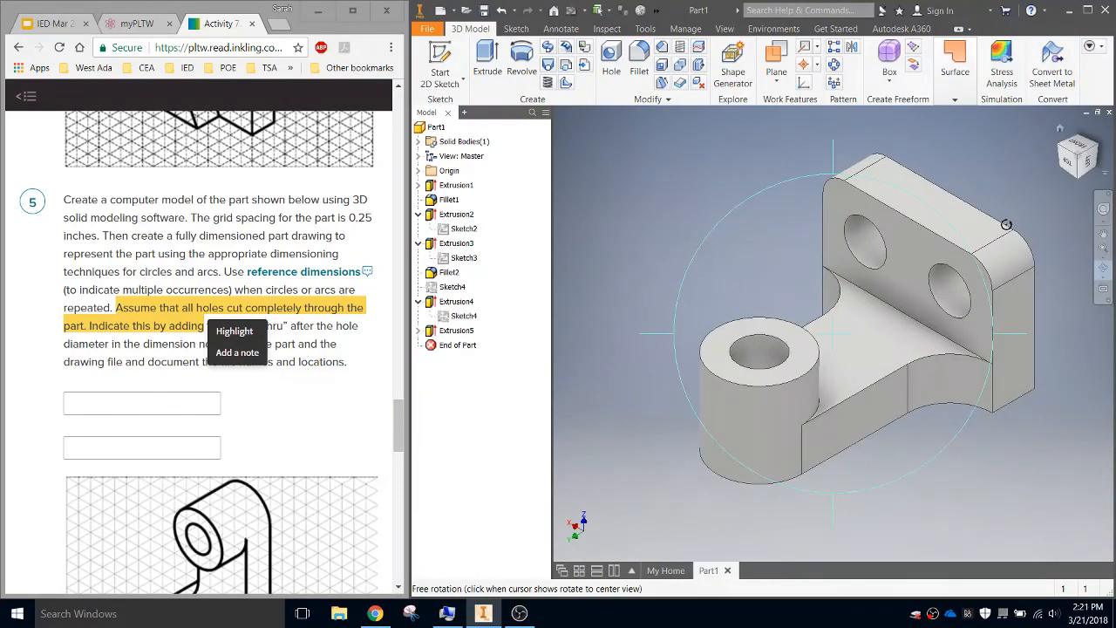
drag(1006, 225, 784, 397)
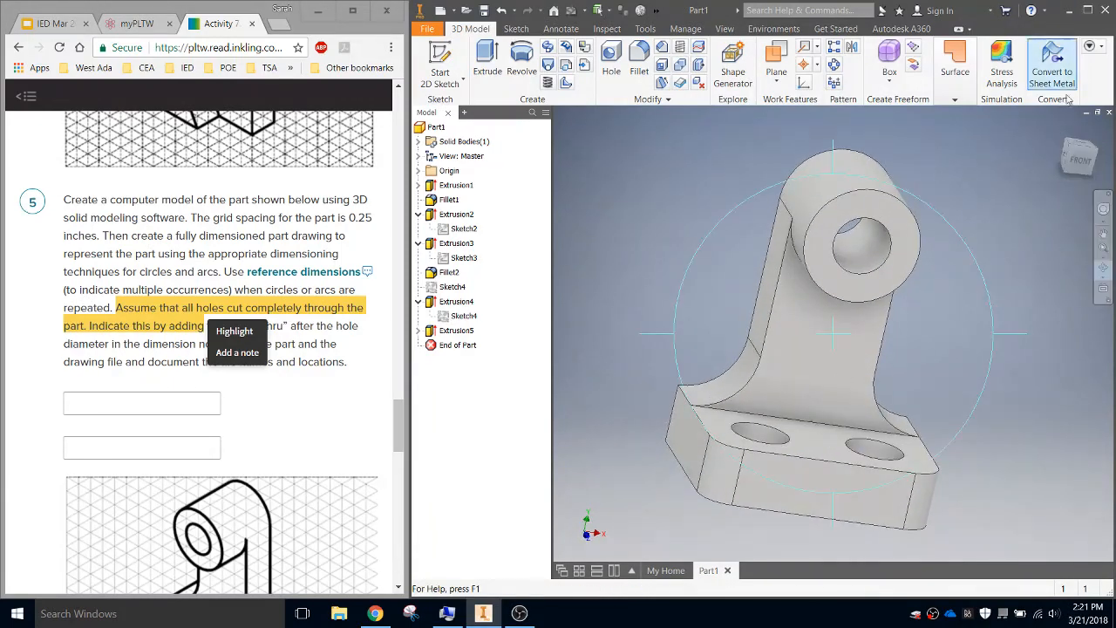